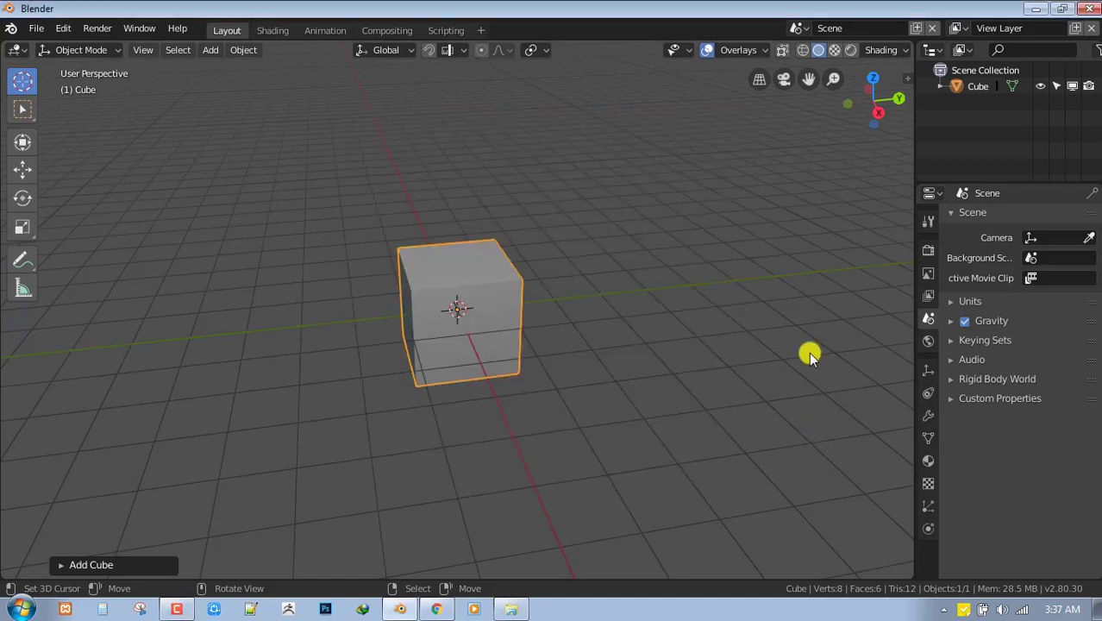
# Step: In front orthographic view, lift the cube along Z until its bottom sits on the grid
pyautogui.moveTo(601, 328); pyautogui.dragTo(621, 311, button='middle')
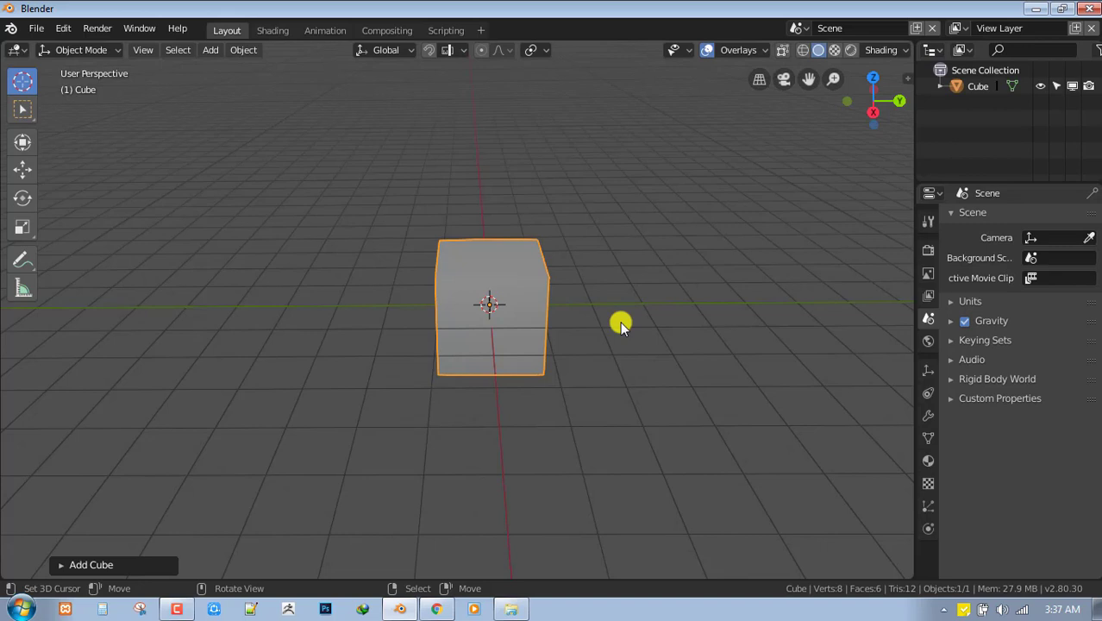
pyautogui.moveTo(578, 323); pyautogui.dragTo(564, 197, button='middle')
pyautogui.press('Tab')
pyautogui.press('Tab')
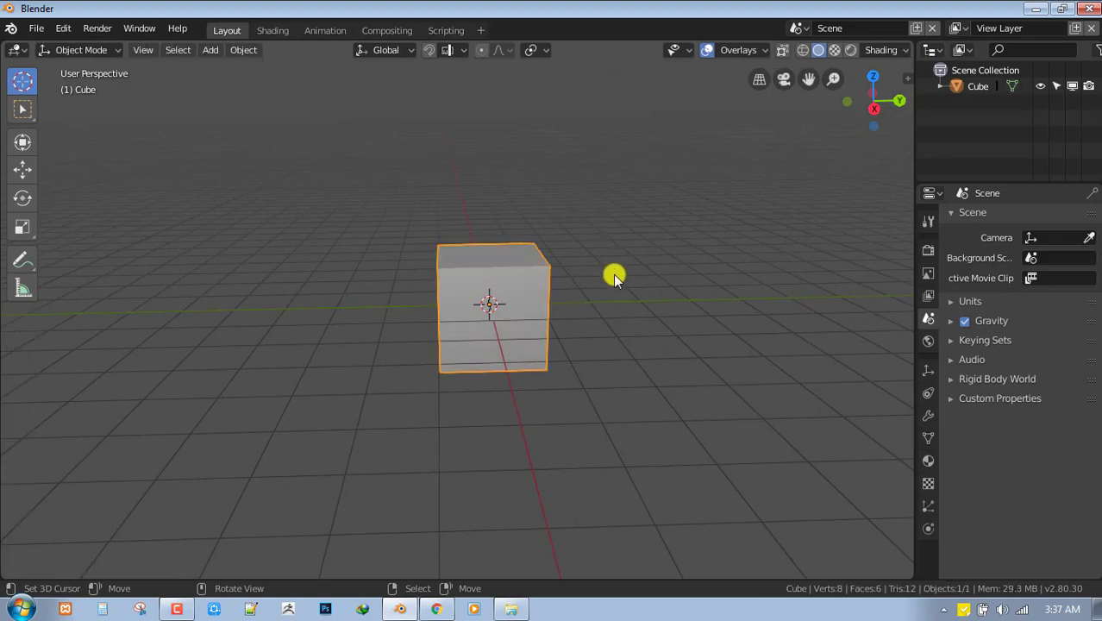
pyautogui.moveTo(612, 273); pyautogui.dragTo(588, 271, button='middle')
pyautogui.press('`')
pyautogui.press('Escape')
pyautogui.press('KP_1')
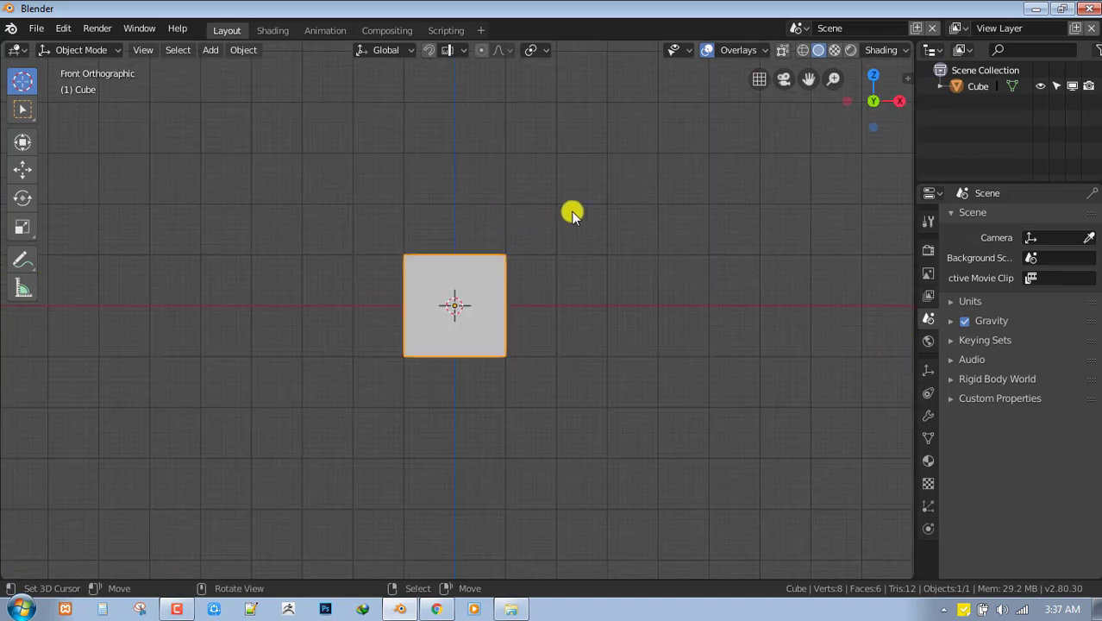
pyautogui.hotkey('shift', 'space')
pyautogui.click(574, 251)
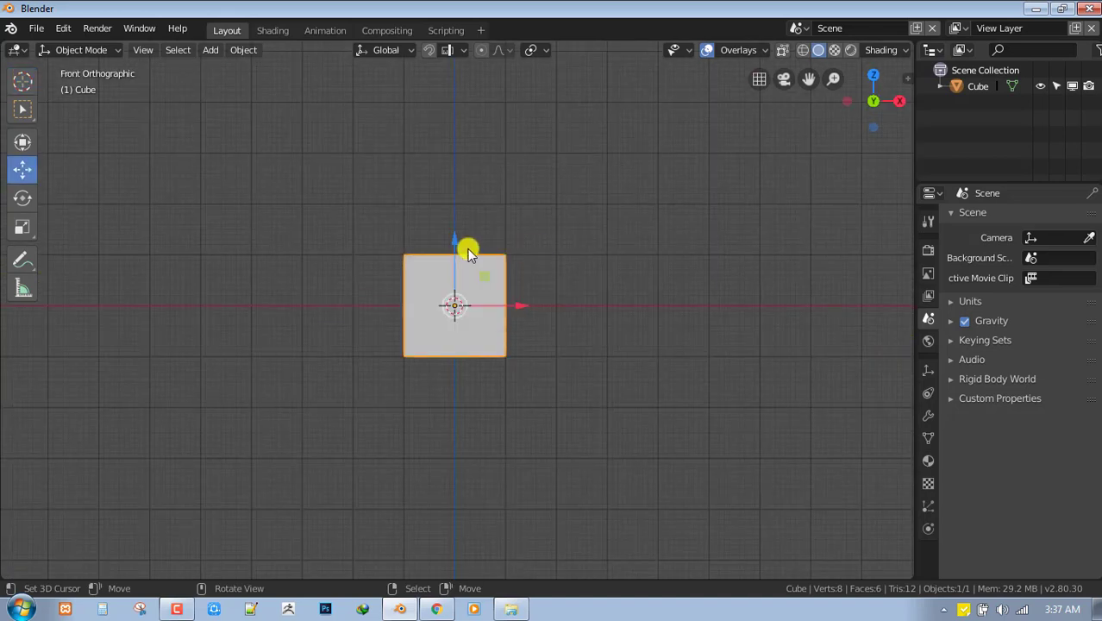
pyautogui.moveTo(458, 229); pyautogui.dragTo(466, 188)
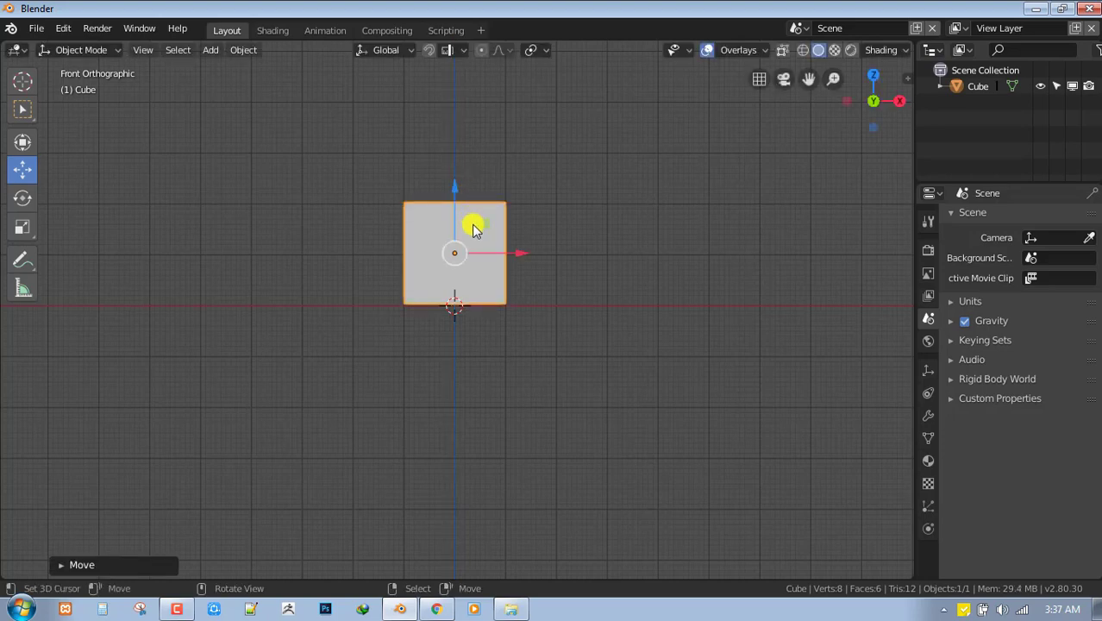
# Step: Add a single-bone armature and place it left of the cube, 2.812 m along X
pyautogui.keyDown('shift'); pyautogui.moveTo(476, 224); pyautogui.dragTo(672, 272, button='middle'); pyautogui.keyUp('shift')
pyautogui.hotkey('shift', 'a')
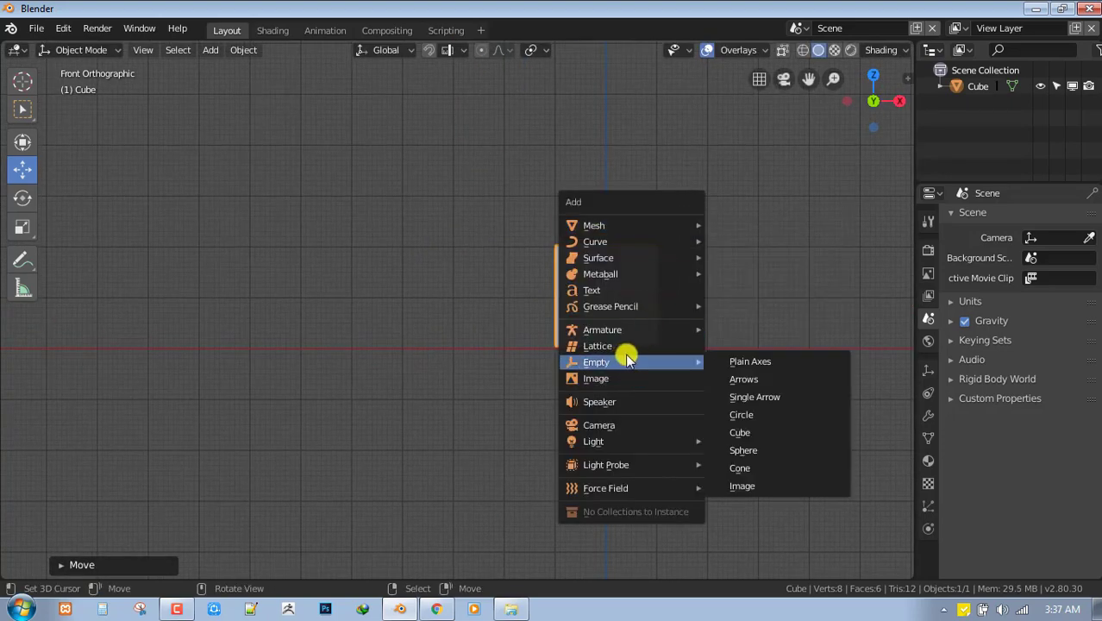
pyautogui.moveTo(633, 329)
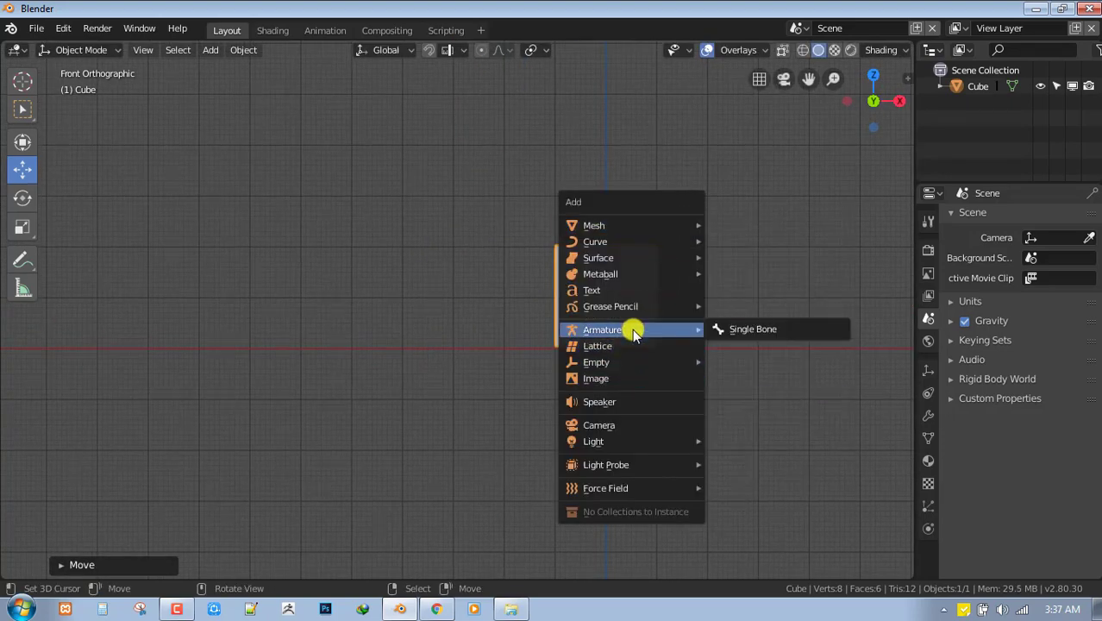
pyautogui.click(751, 332)
pyautogui.press('g')
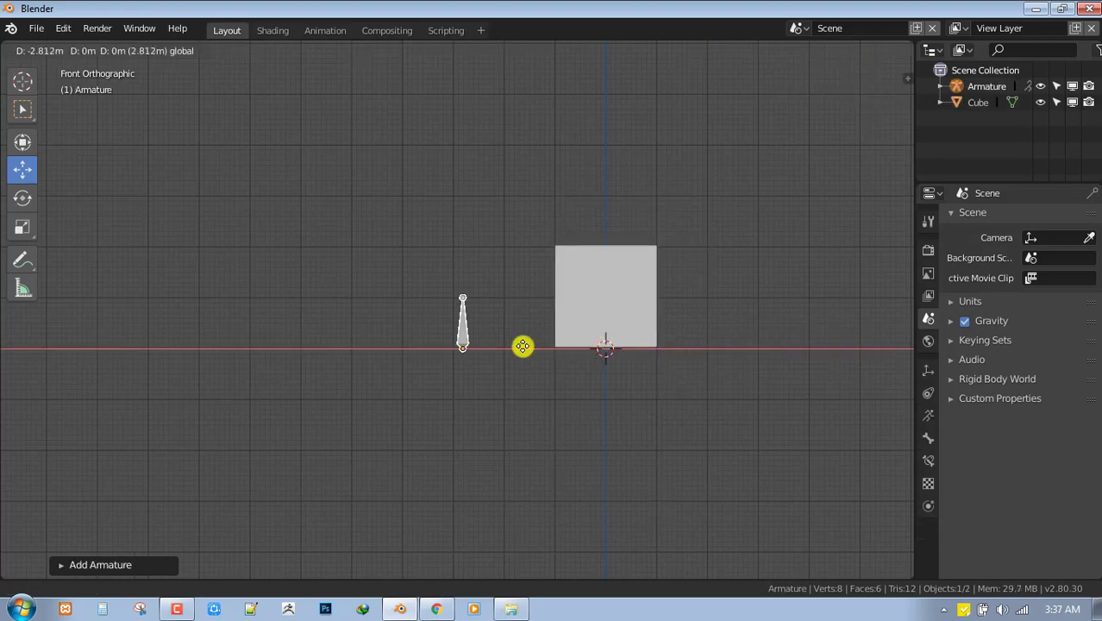
pyautogui.click(534, 345)
pyautogui.moveTo(537, 344); pyautogui.dragTo(719, 280, button='middle')
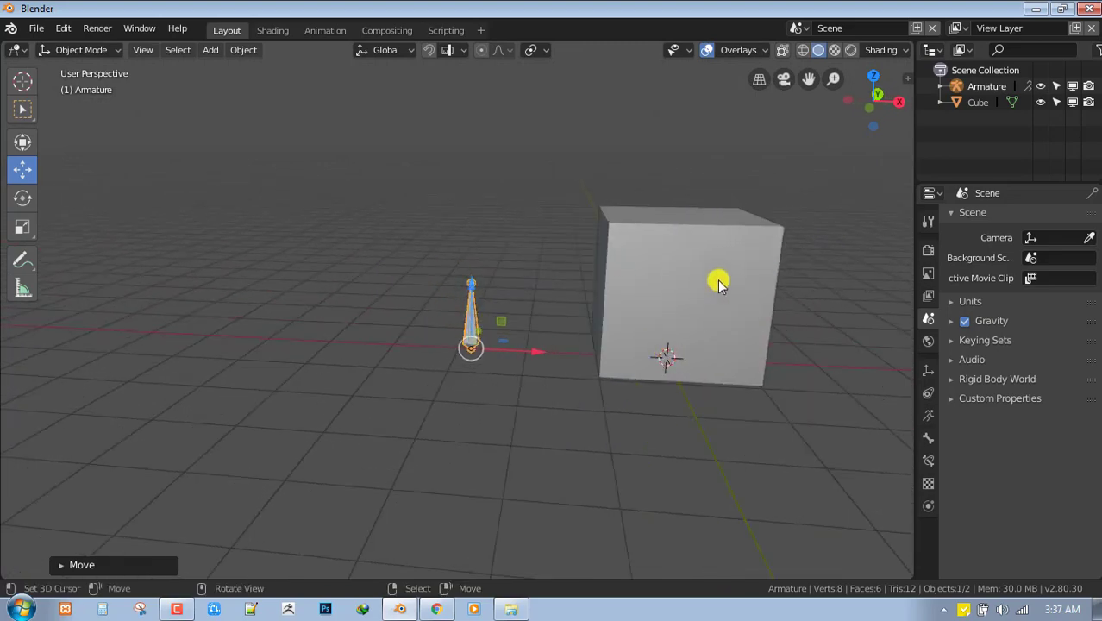
# Step: Rename the armature object to 'driver' in the Outliner
pyautogui.doubleClick(981, 86)
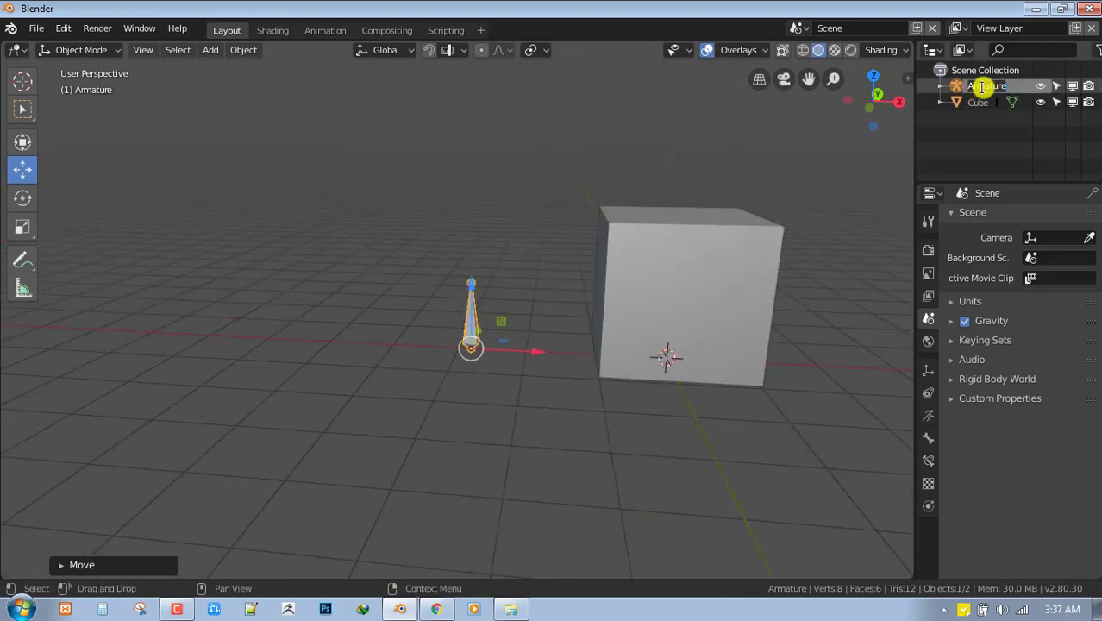
pyautogui.write('drive')
pyautogui.press('Return')
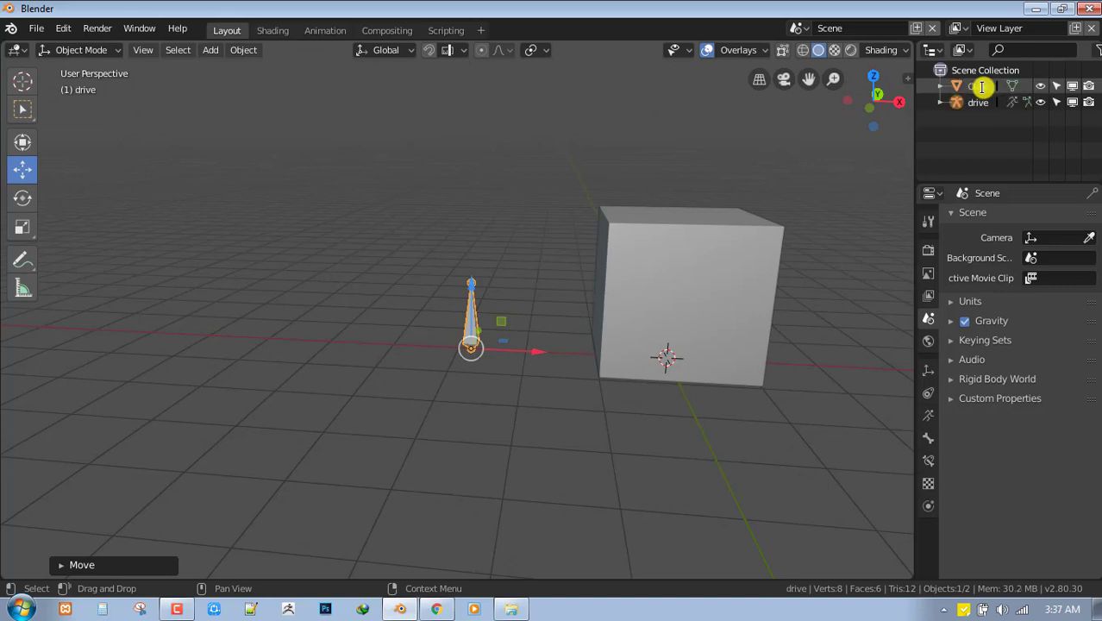
pyautogui.doubleClick(992, 104)
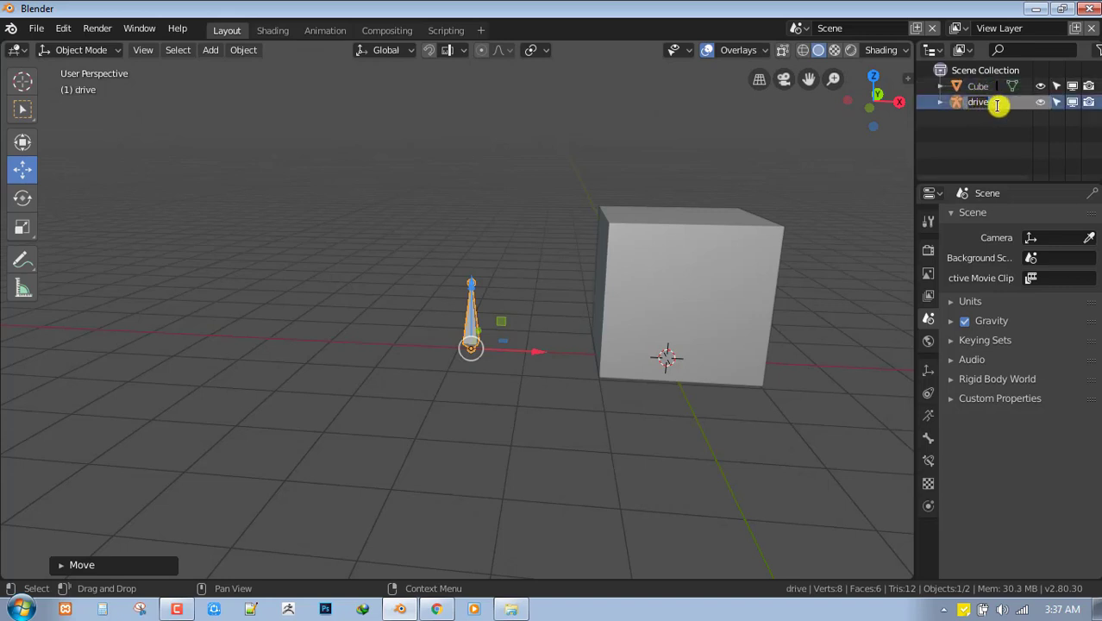
pyautogui.write('r')
pyautogui.press('Return')
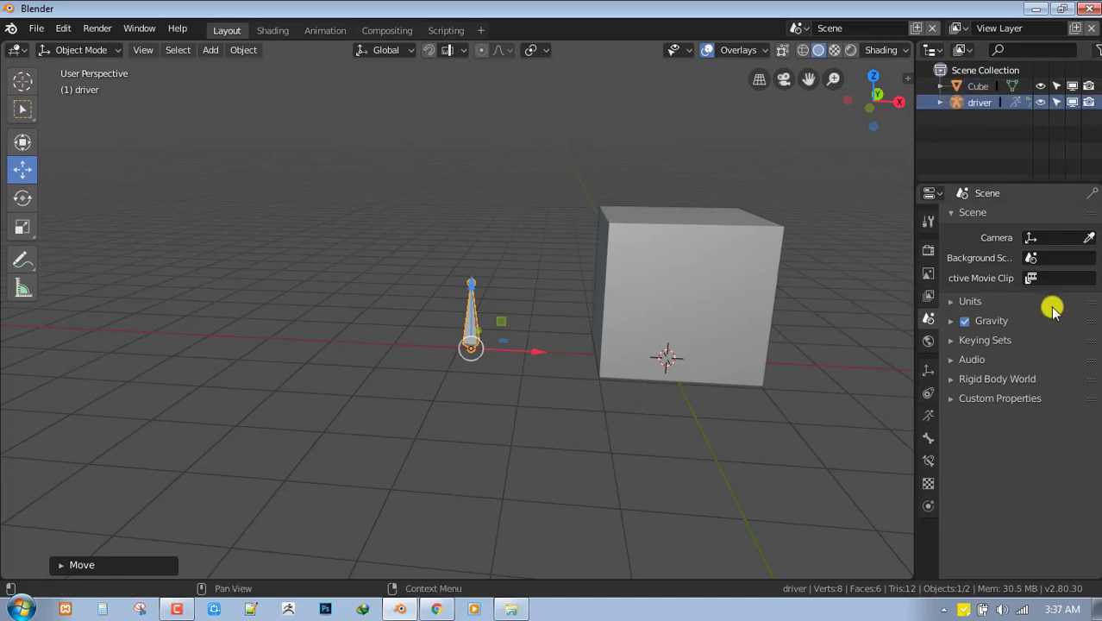
# Step: Rename the armature's bone to 'driver bone' and select the cube
pyautogui.click(932, 374)
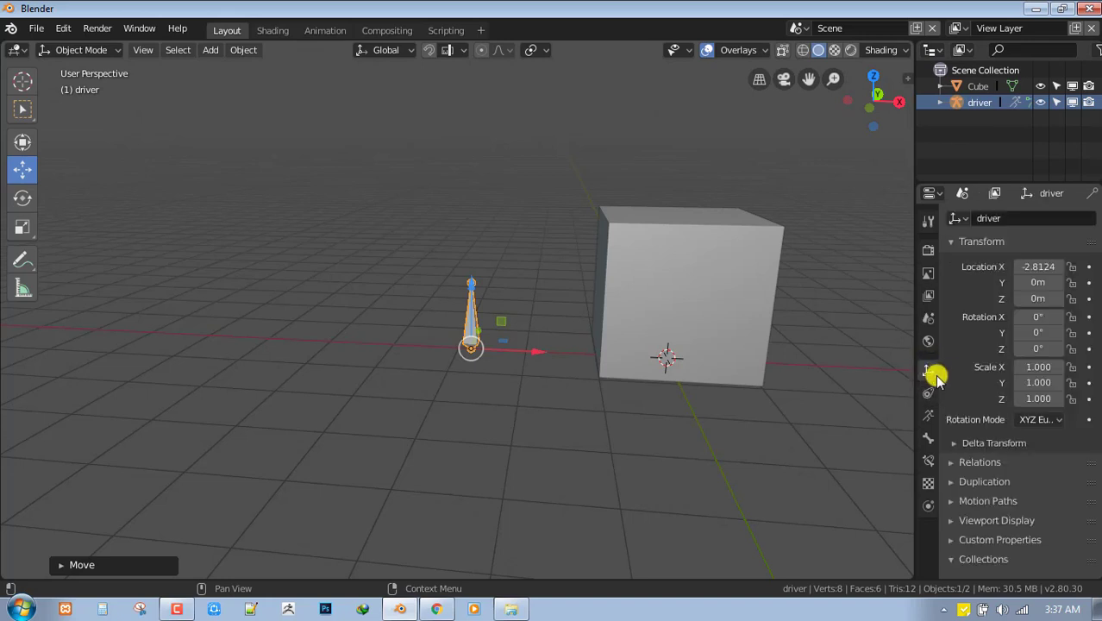
pyautogui.click(927, 438)
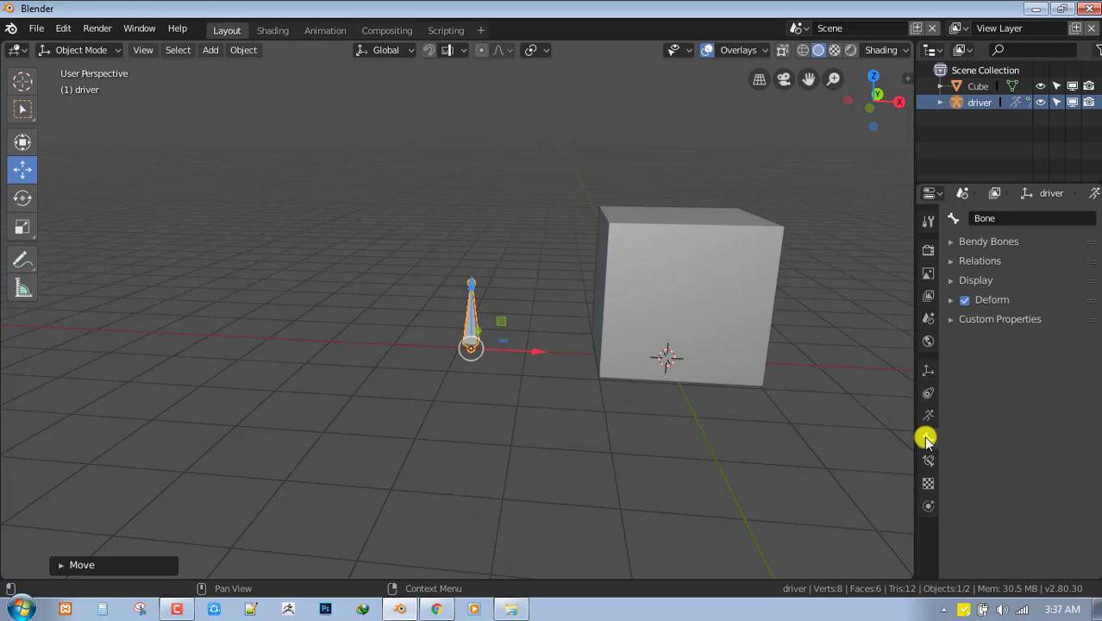
pyautogui.click(1034, 221)
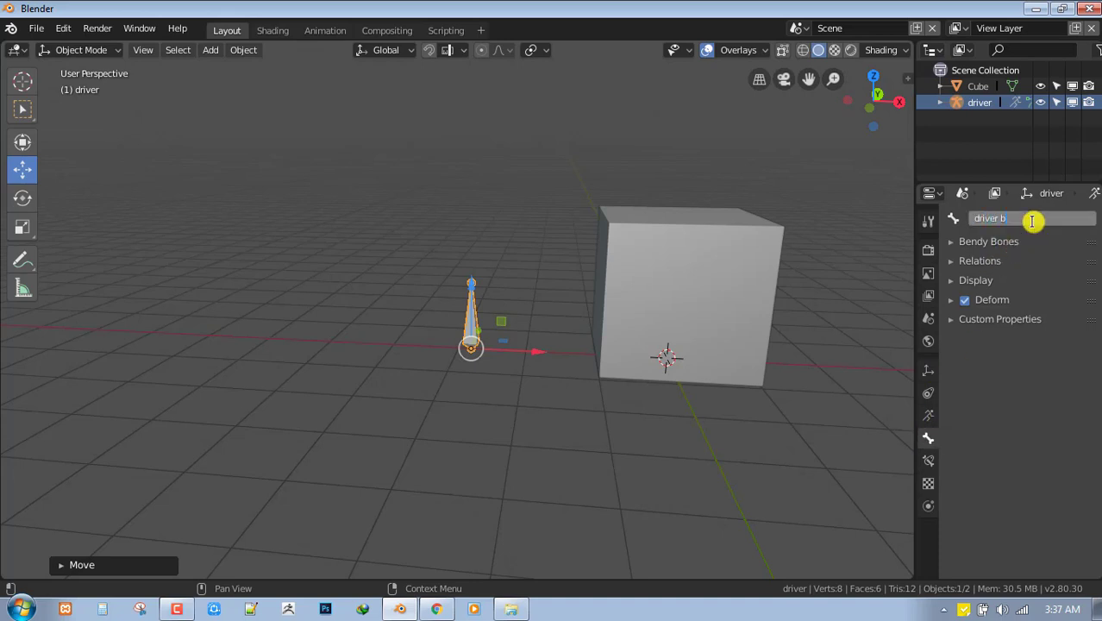
pyautogui.press('Return')
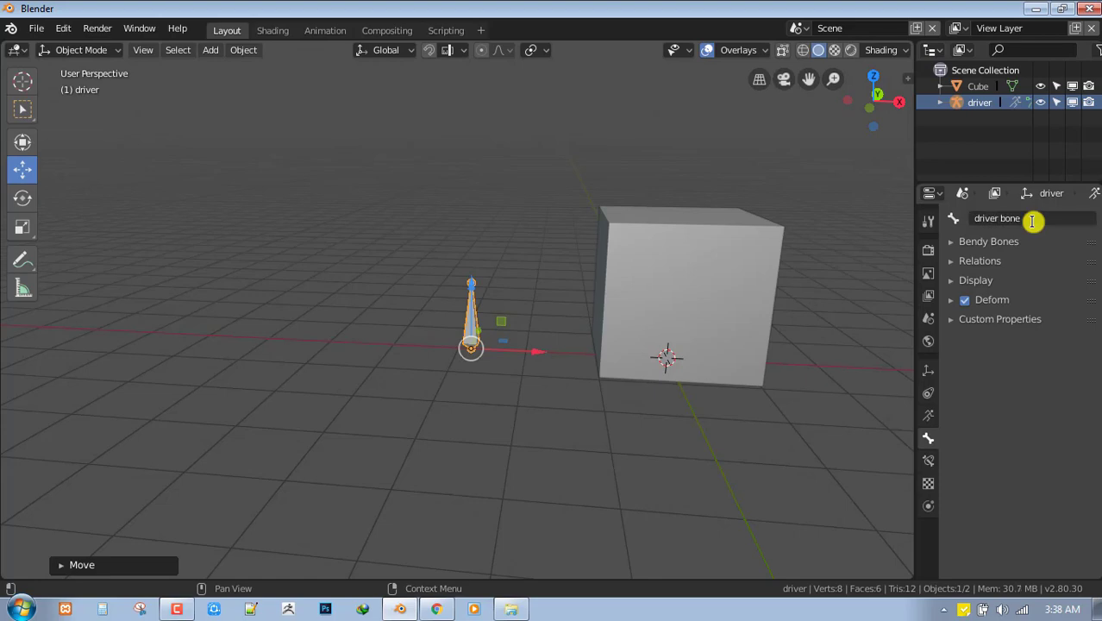
pyautogui.moveTo(465, 381); pyautogui.dragTo(565, 295, button='middle')
pyautogui.click(556, 249)
# Step: Add Basis and Key 1 shape keys, set Key 1 to 1.000, and enter Edit Mode
pyautogui.click(927, 437)
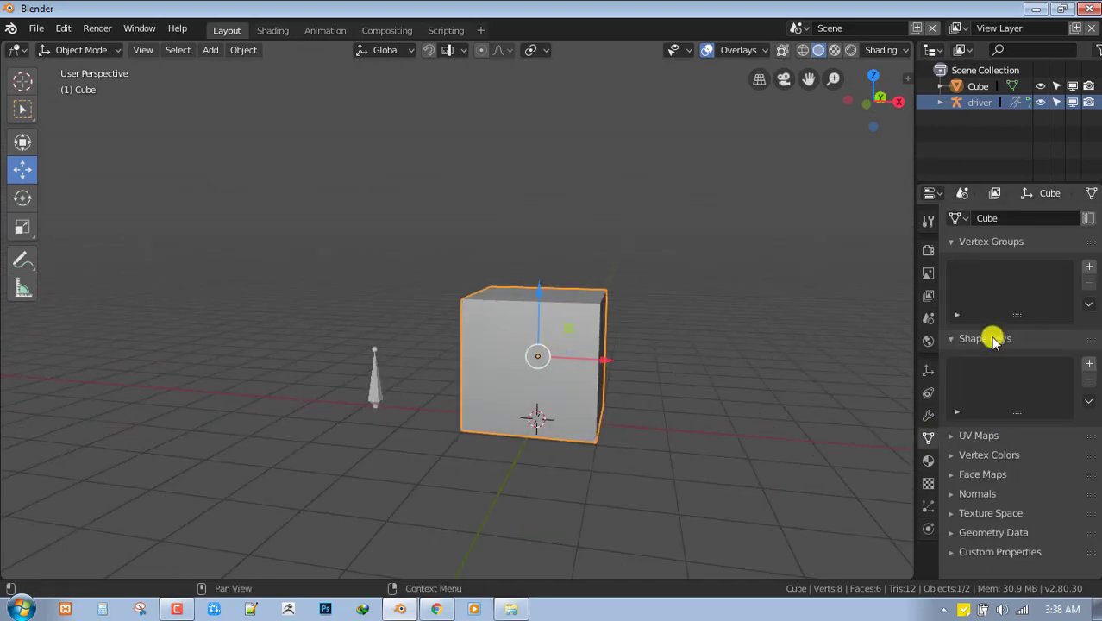
pyautogui.click(1090, 363)
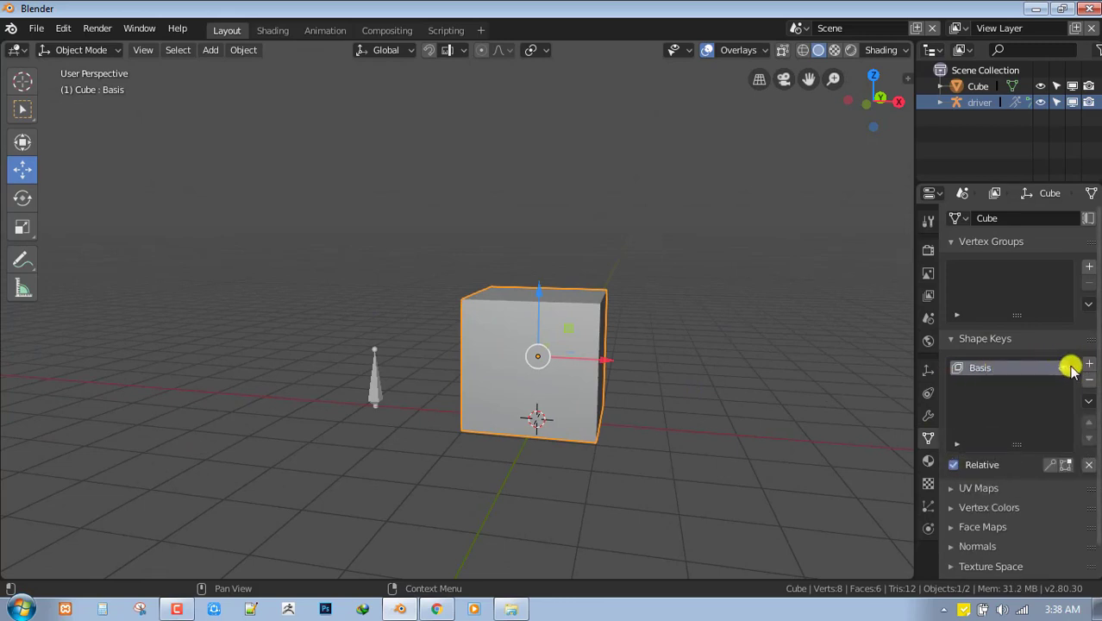
pyautogui.click(1088, 363)
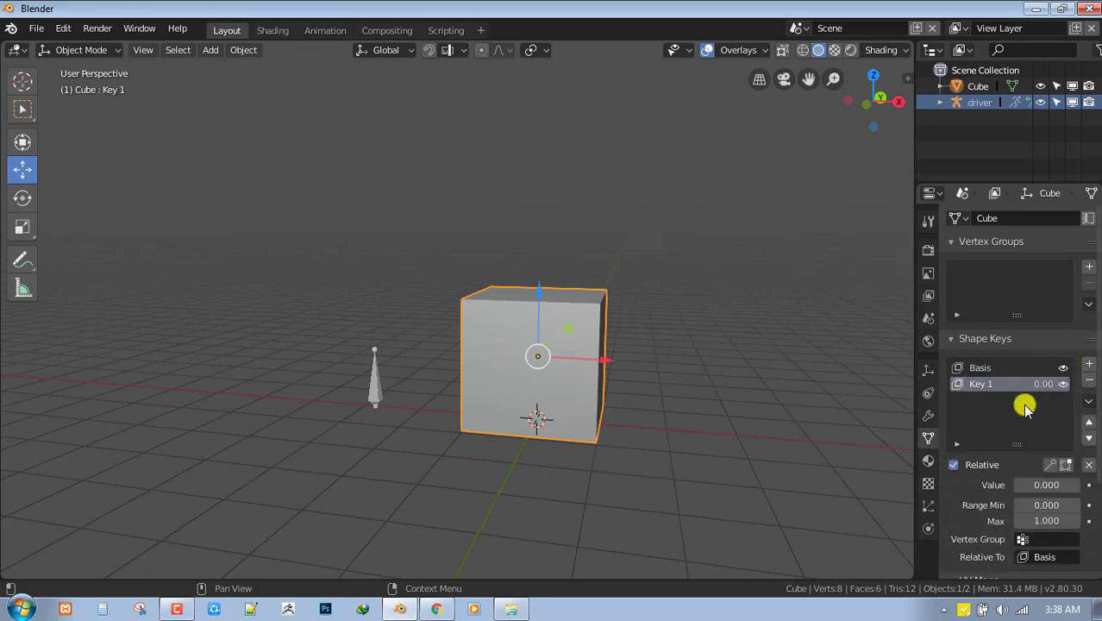
pyautogui.keyDown('shift'); pyautogui.moveTo(688, 425); pyautogui.dragTo(652, 413, button='middle'); pyautogui.keyUp('shift')
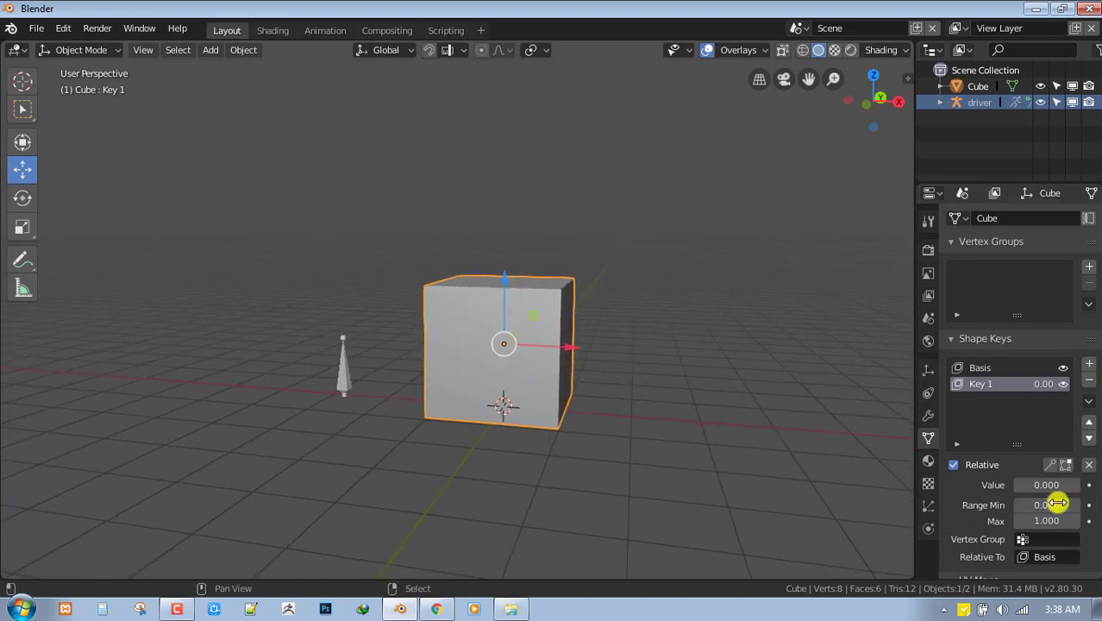
pyautogui.click(1053, 488)
pyautogui.write('1')
pyautogui.press('Return')
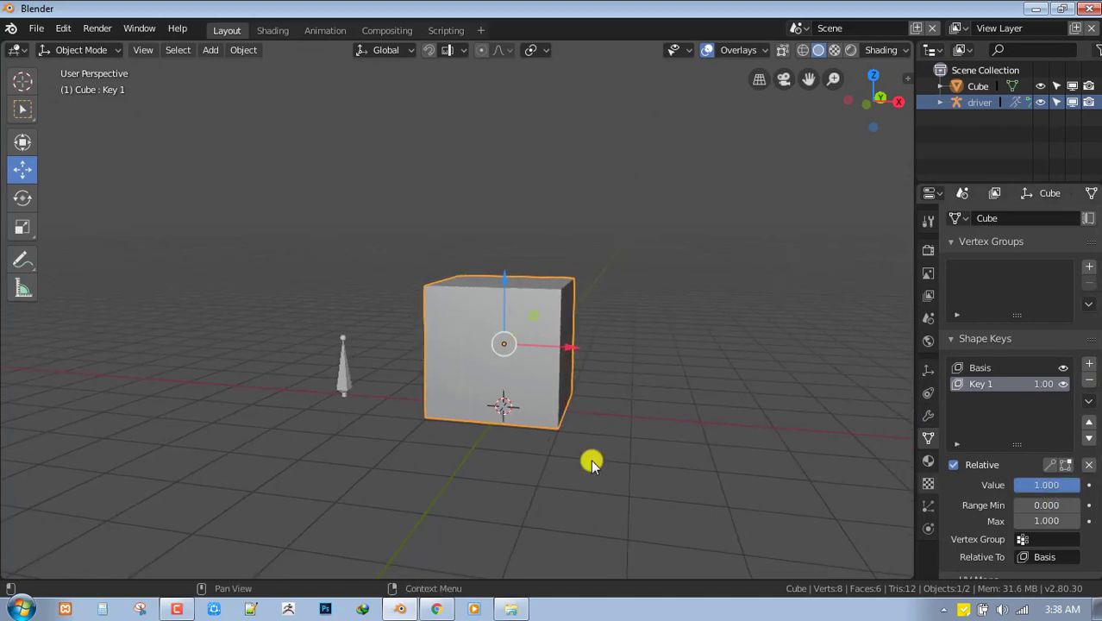
pyautogui.press('Tab')
pyautogui.moveTo(566, 401)
pyautogui.mouseDown(button='middle')
pyautogui.moveTo(511, 388)
pyautogui.moveTo(577, 393)
pyautogui.moveTo(583, 357)
pyautogui.moveTo(629, 348)
pyautogui.mouseUp(button='middle')
# Step: Move the cube's geometry 6.265 m up for Key 1, exit Edit Mode, and reset Key 1 to 0.000
pyautogui.press('d')
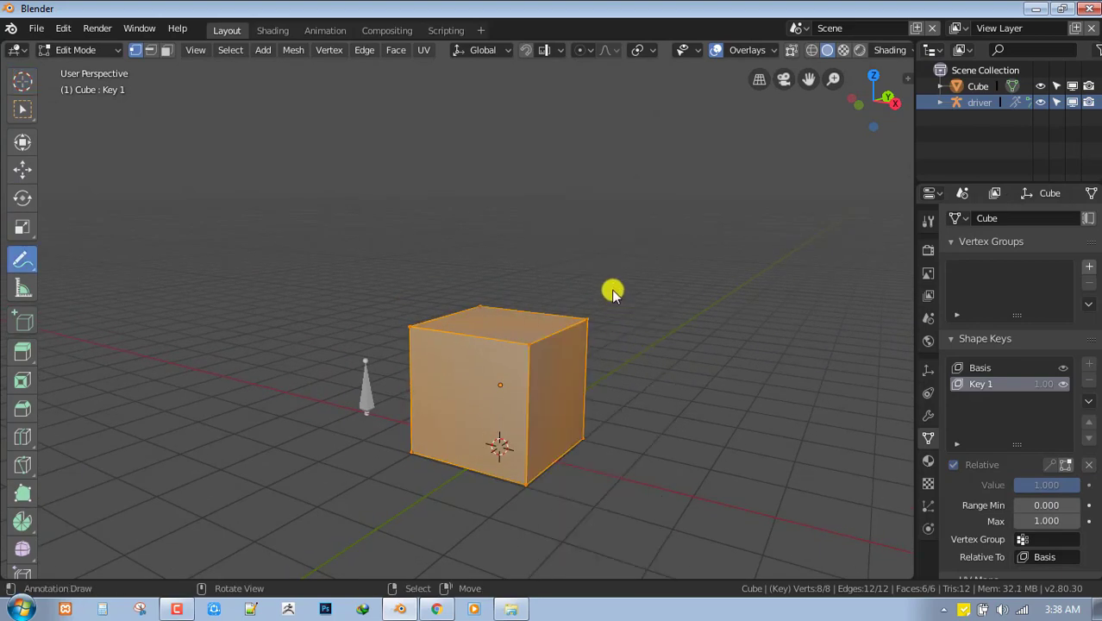
pyautogui.hotkey('shift', 'space')
pyautogui.click(593, 257)
pyautogui.scroll(-2, 583, 301)
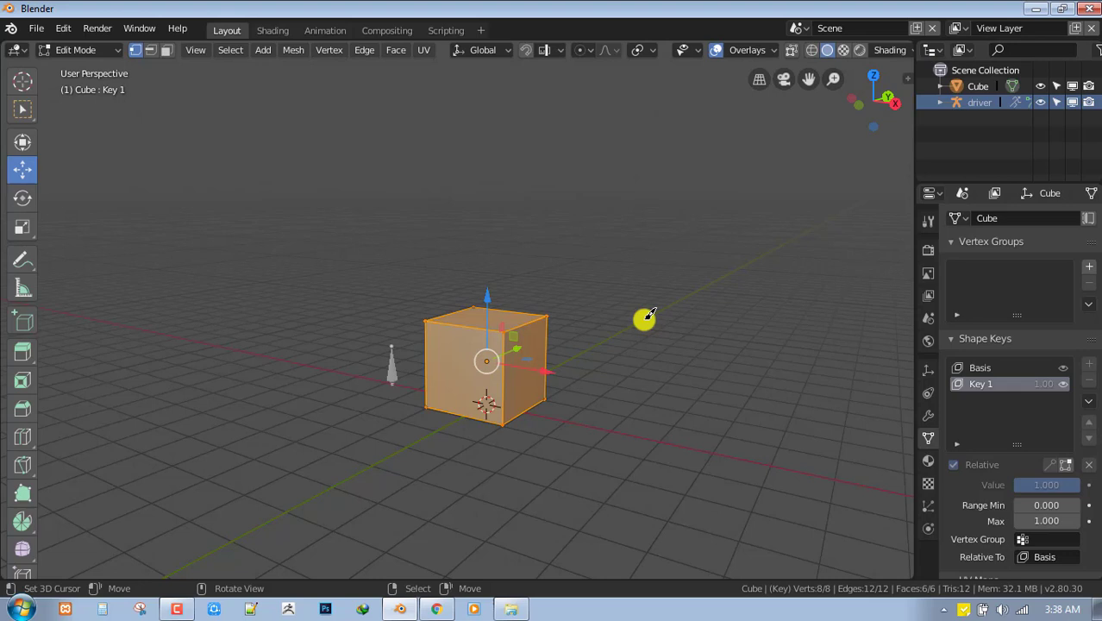
pyautogui.hotkey('shift', 'space')
pyautogui.click(593, 278)
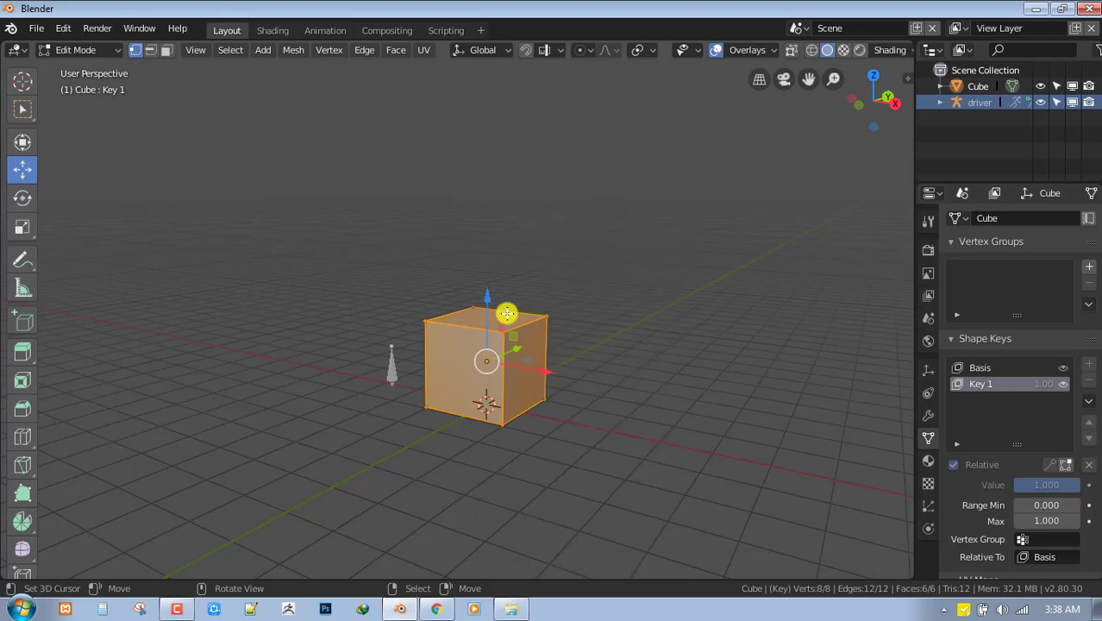
pyautogui.keyDown('shift'); pyautogui.moveTo(546, 322); pyautogui.dragTo(549, 360, button='middle'); pyautogui.keyUp('shift')
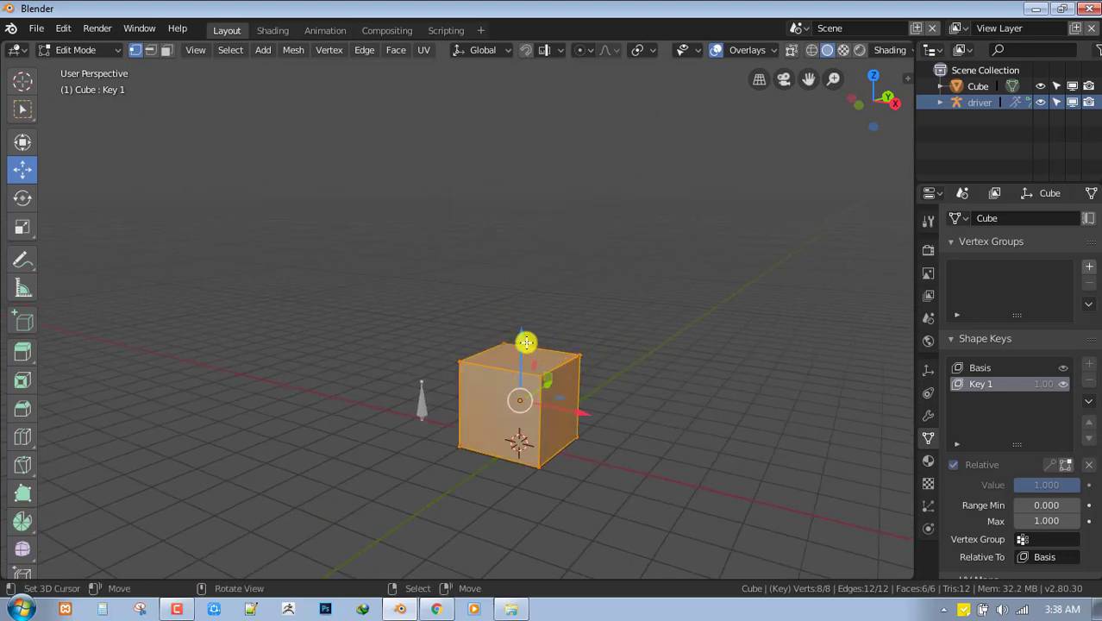
pyautogui.moveTo(526, 342); pyautogui.dragTo(559, 76)
pyautogui.scroll(-3, 561, 150)
pyautogui.press('Tab')
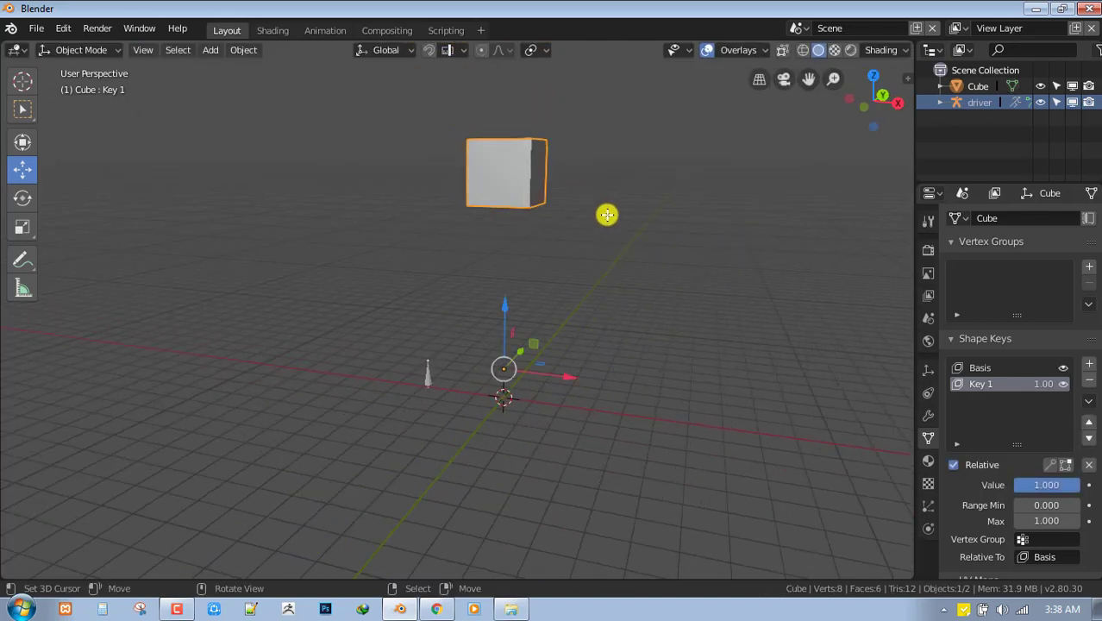
pyautogui.moveTo(1063, 487); pyautogui.dragTo(1020, 489)
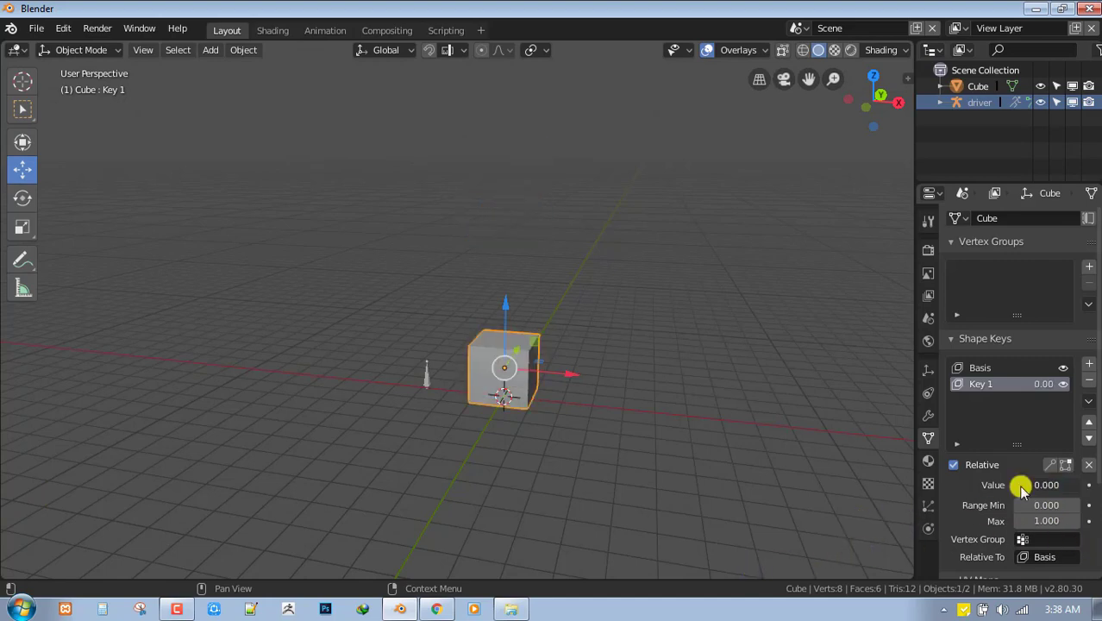
# Step: Add a driver to Key 1's Value field
pyautogui.scroll(3, 594, 383)
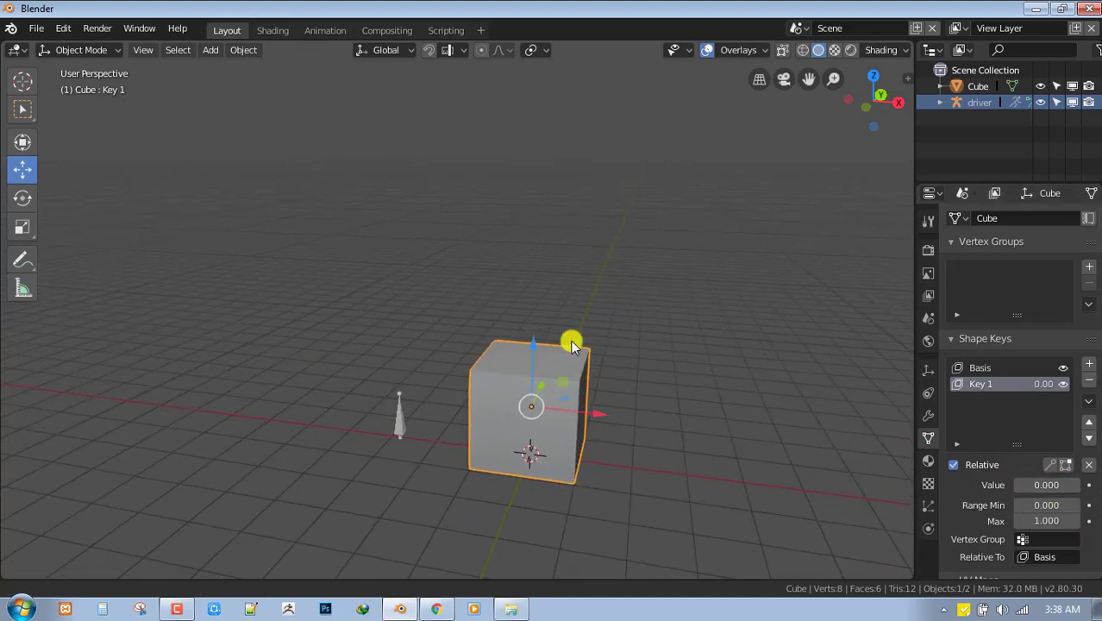
pyautogui.moveTo(573, 344); pyautogui.dragTo(1004, 524, button='middle')
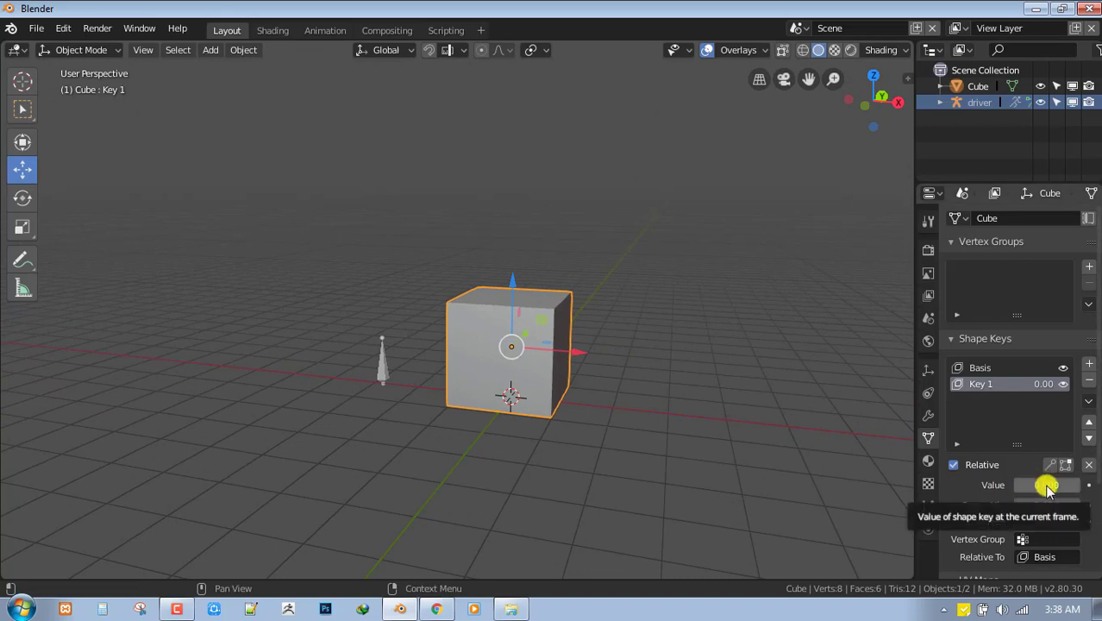
pyautogui.rightClick(1047, 488)
pyautogui.click(971, 427)
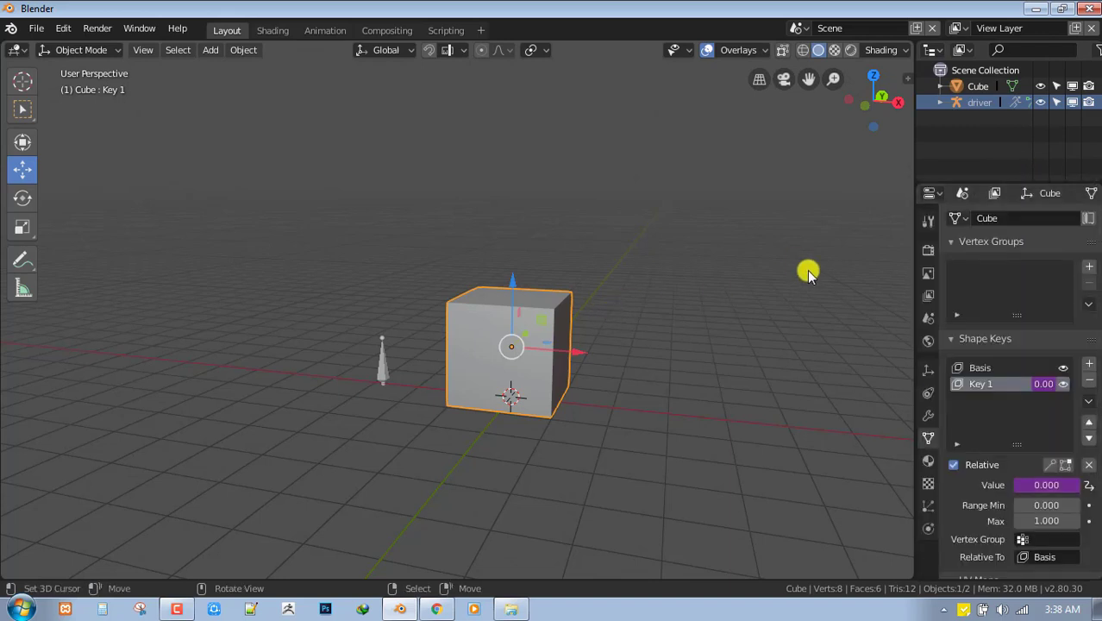
# Step: In Edit Driver, point the driver variable at object 'driver' and bone 'driver bone'
pyautogui.moveTo(650, 295); pyautogui.dragTo(525, 290, button='middle')
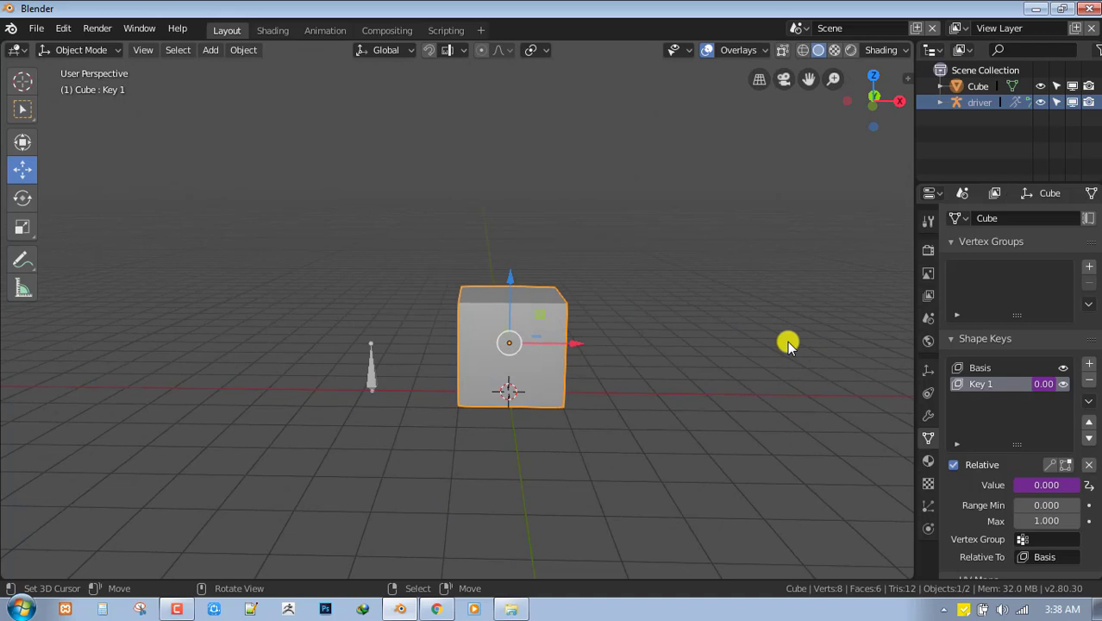
pyautogui.rightClick(1044, 388)
pyautogui.click(1042, 401)
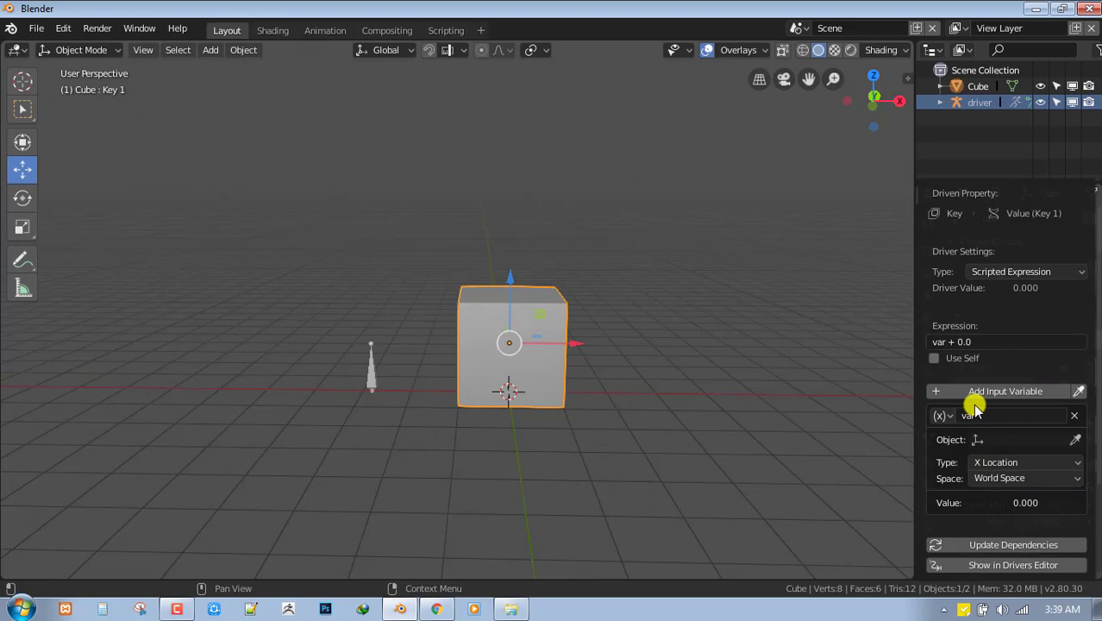
pyautogui.moveTo(649, 352); pyautogui.dragTo(479, 315, button='middle')
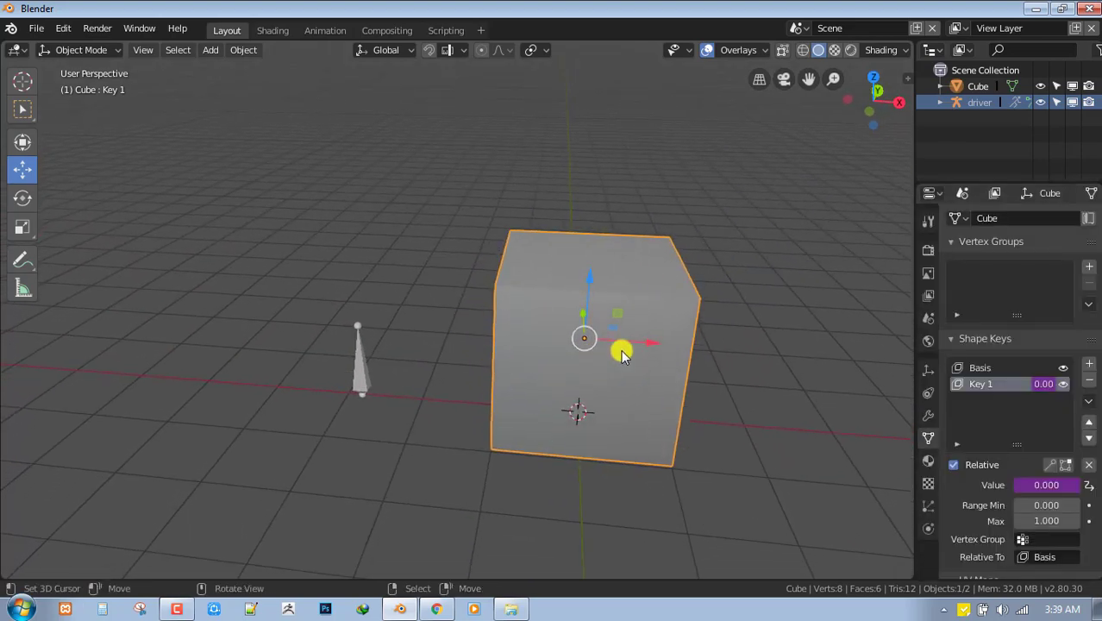
pyautogui.rightClick(1057, 483)
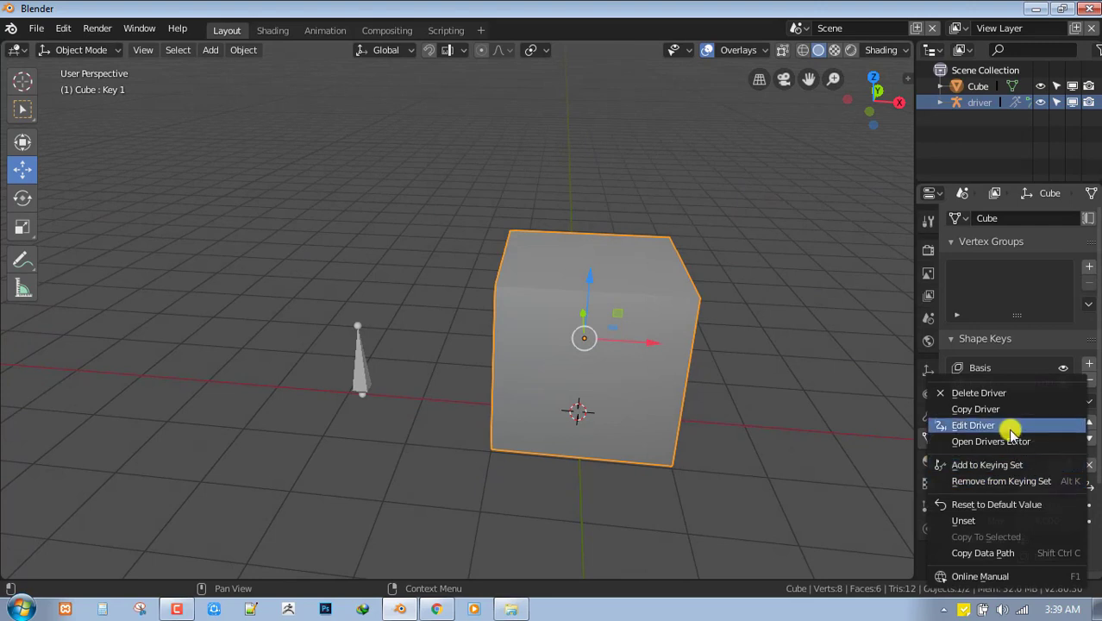
pyautogui.click(1011, 426)
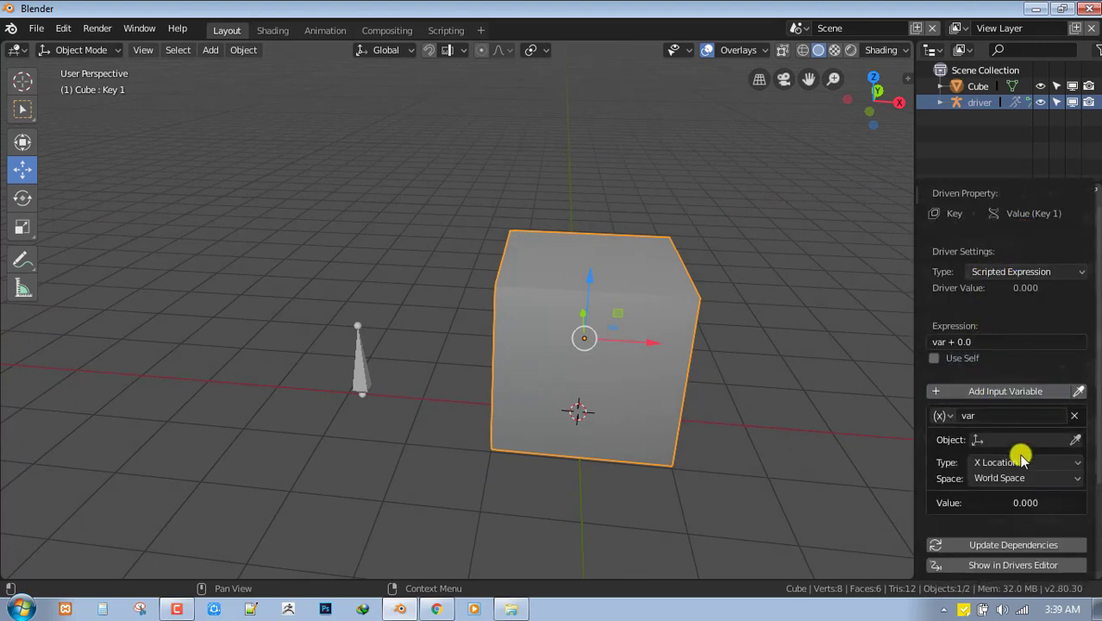
pyautogui.click(951, 392)
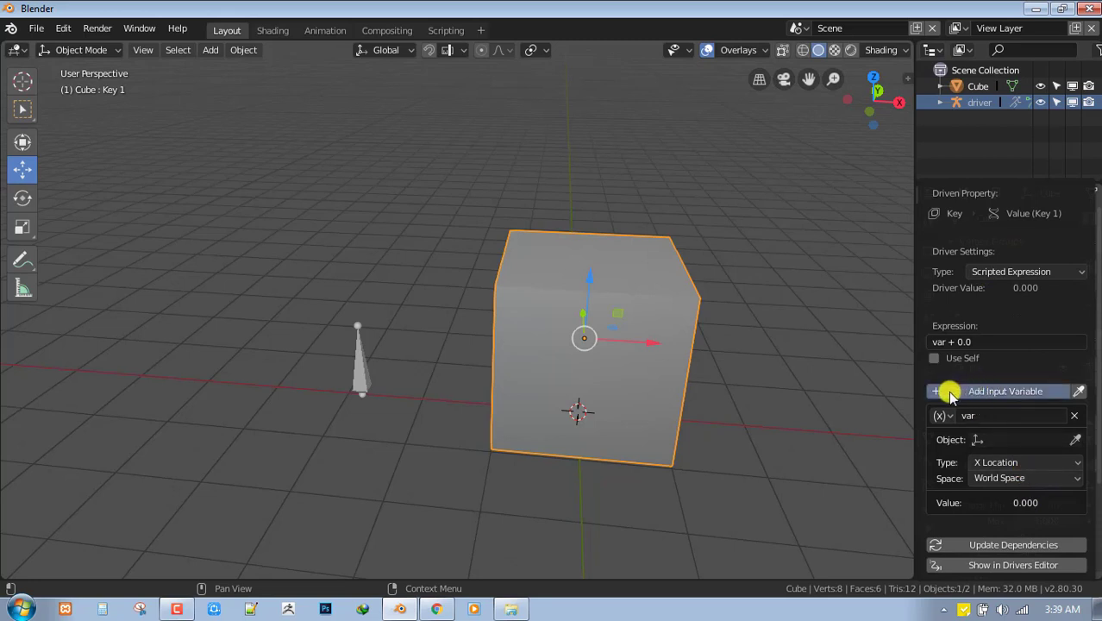
pyautogui.click(1020, 439)
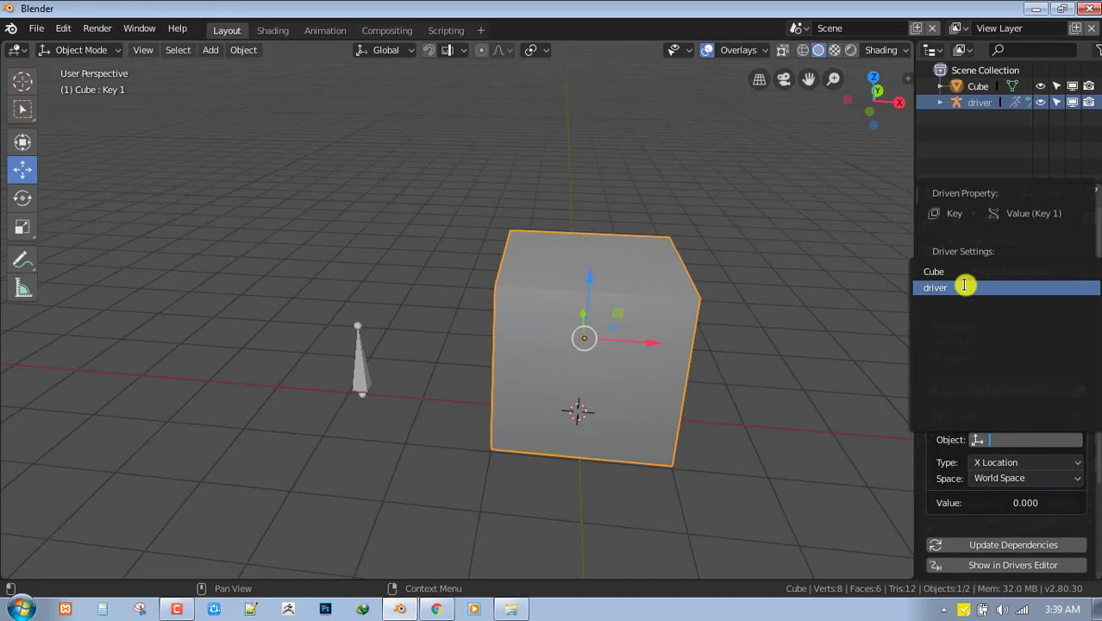
pyautogui.click(965, 288)
pyautogui.click(1019, 440)
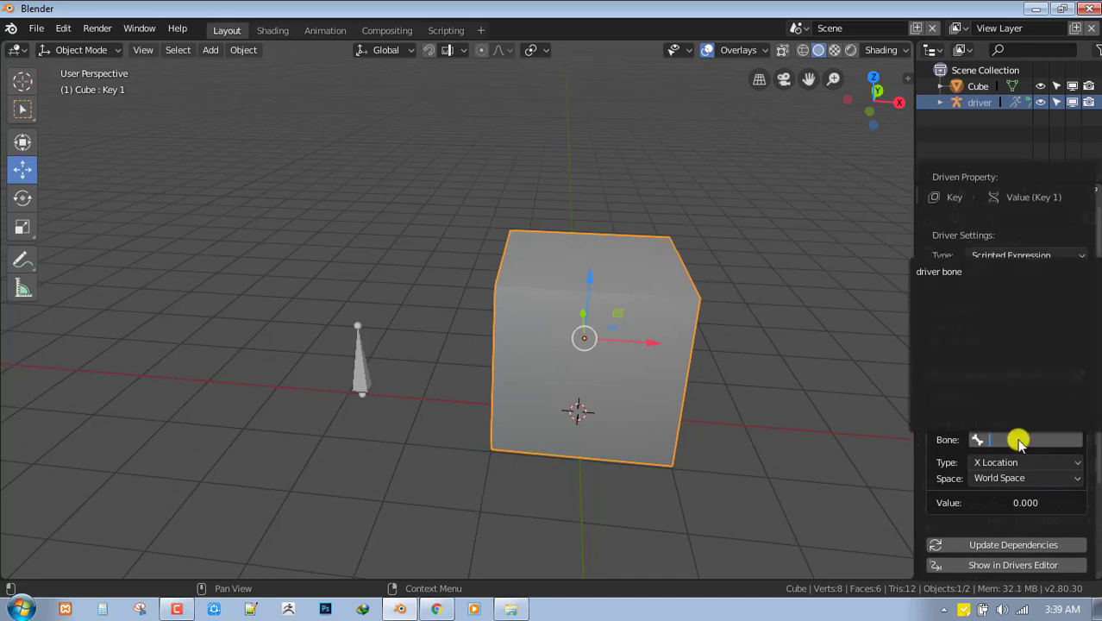
pyautogui.click(984, 272)
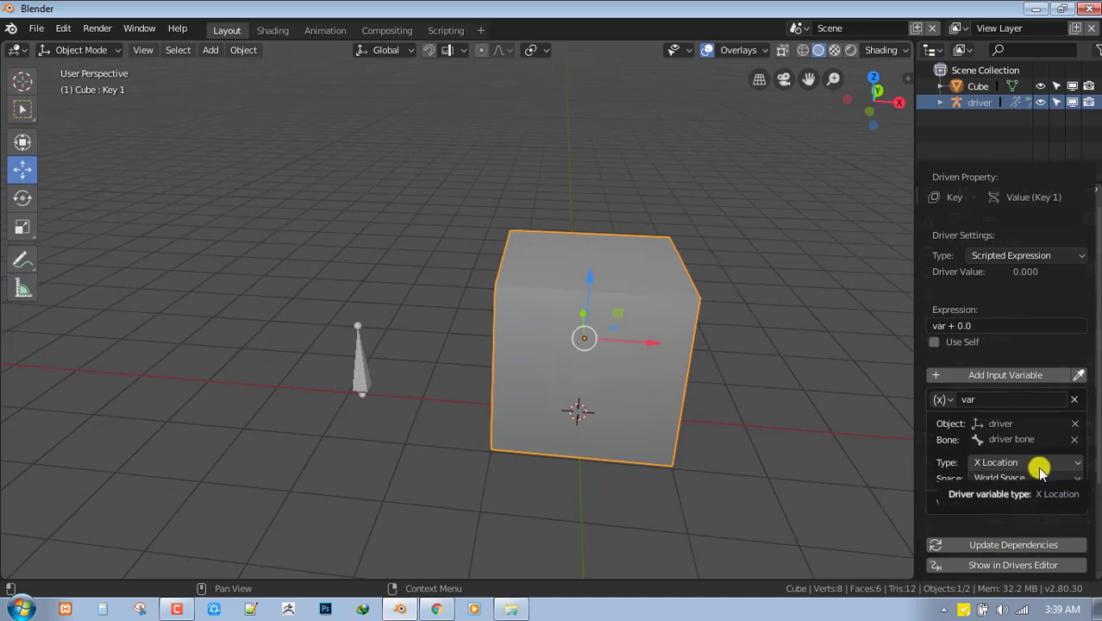
pyautogui.moveTo(627, 325); pyautogui.dragTo(686, 334, button='middle')
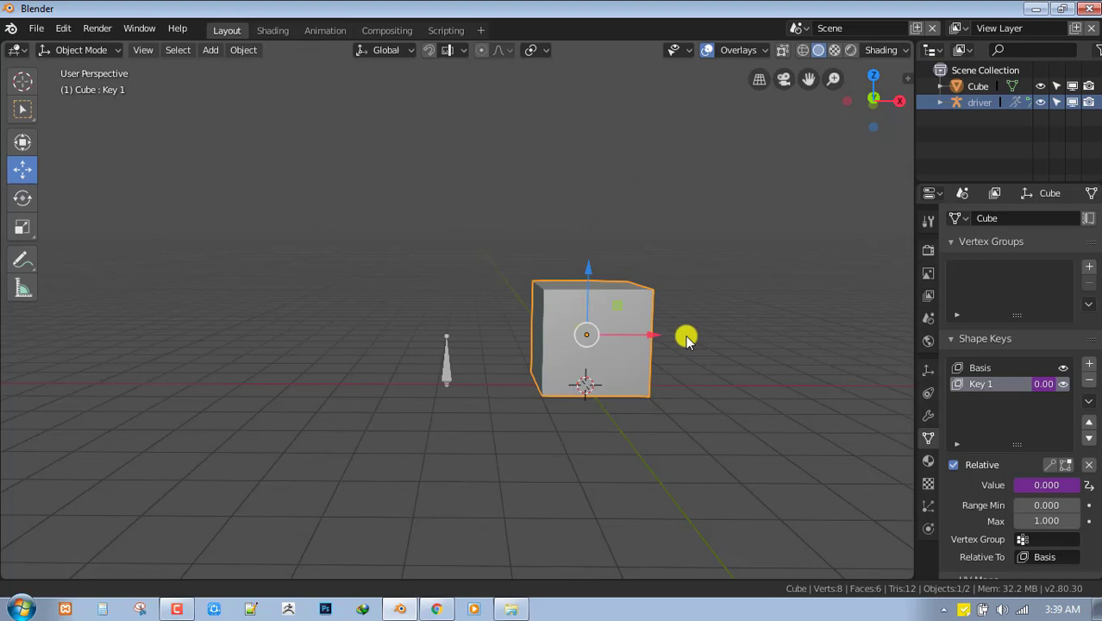
pyautogui.moveTo(614, 333); pyautogui.dragTo(605, 337, button='middle')
pyautogui.click(462, 350)
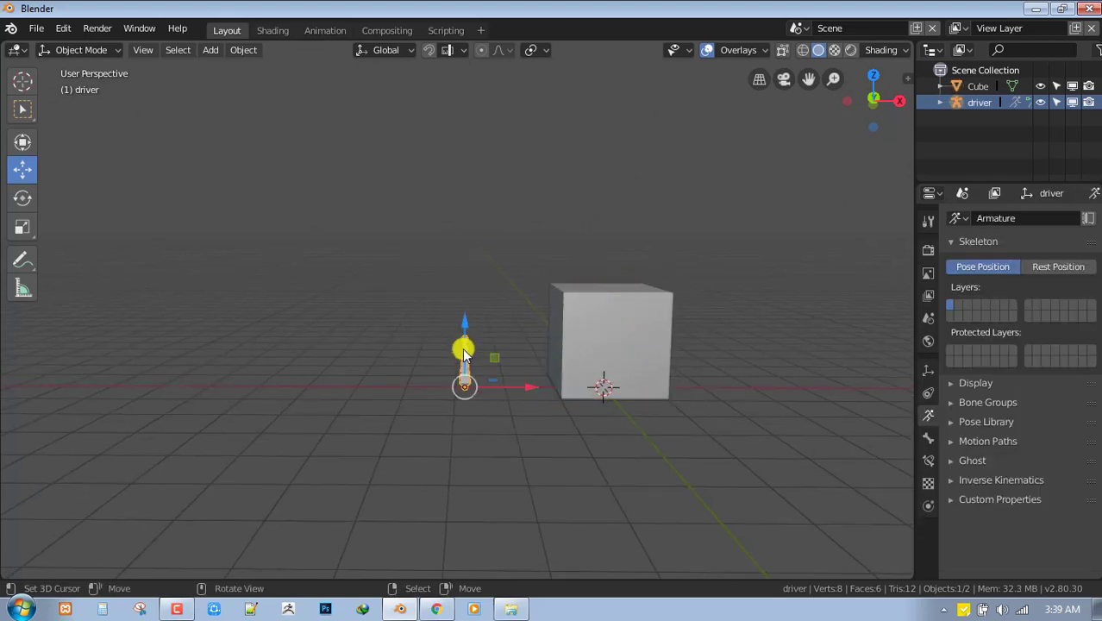
pyautogui.hotkey('ctrl', 'Tab')
pyautogui.click(463, 343)
pyautogui.hotkey('shift', 'space')
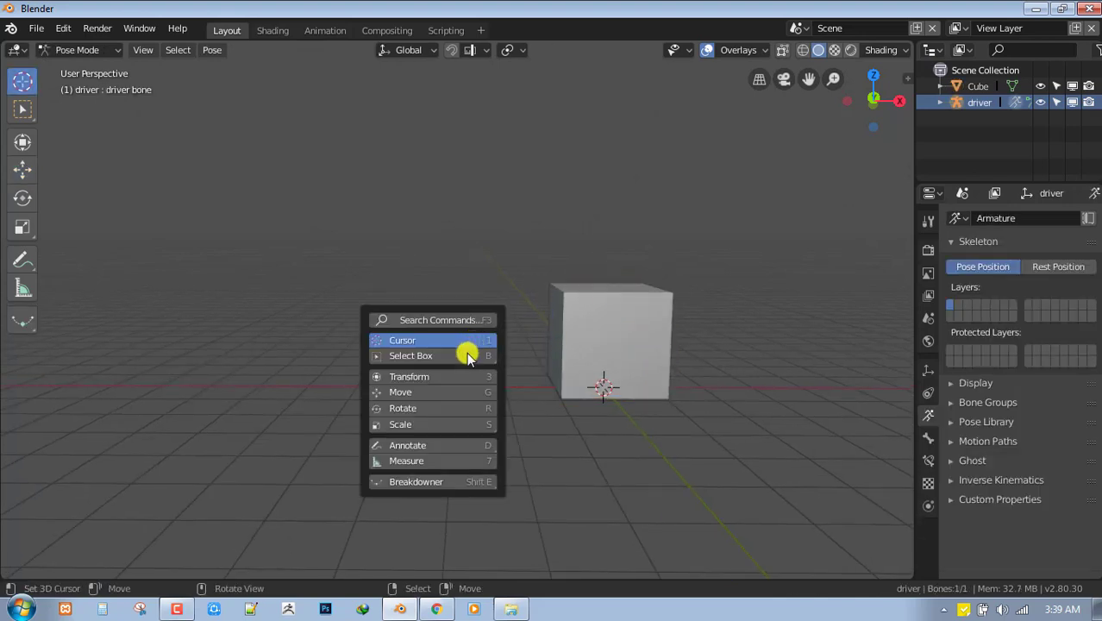
pyautogui.click(452, 387)
pyautogui.moveTo(464, 321); pyautogui.dragTo(504, 142)
pyautogui.moveTo(504, 142); pyautogui.dragTo(509, 188, button='middle')
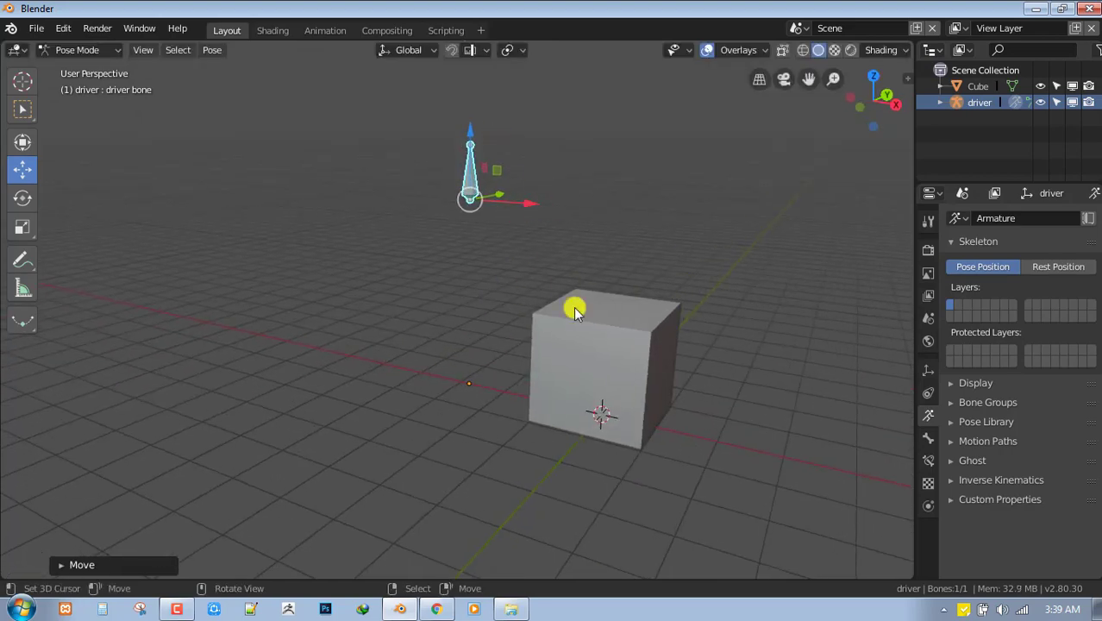
pyautogui.press('g')
pyautogui.click(593, 320)
pyautogui.moveTo(640, 314); pyautogui.dragTo(697, 308, button='middle')
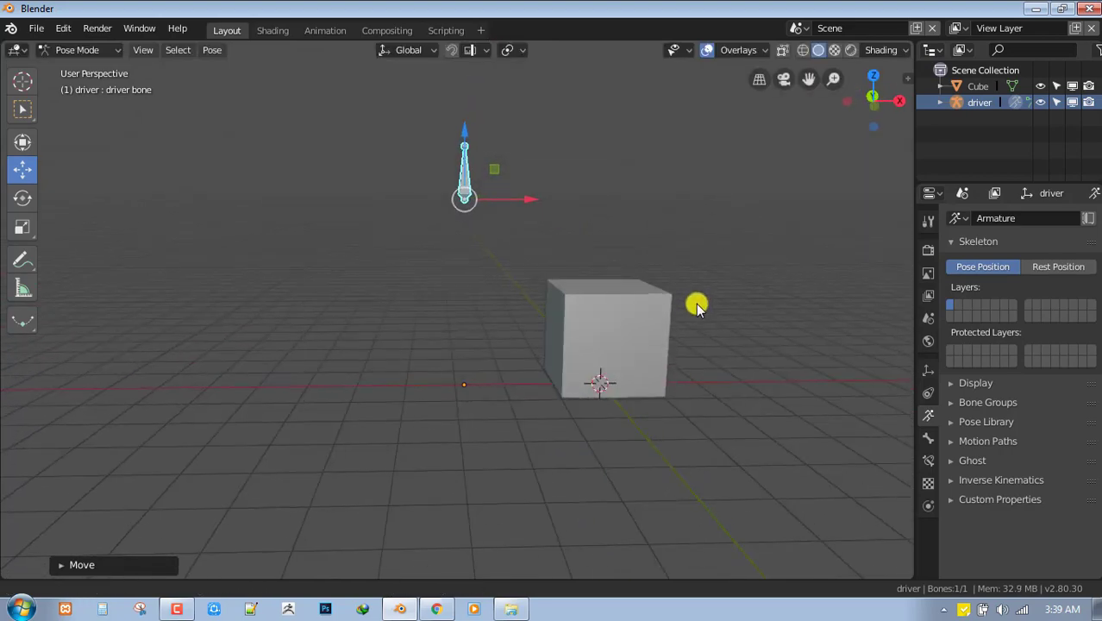
pyautogui.hotkey('alt', 'g')
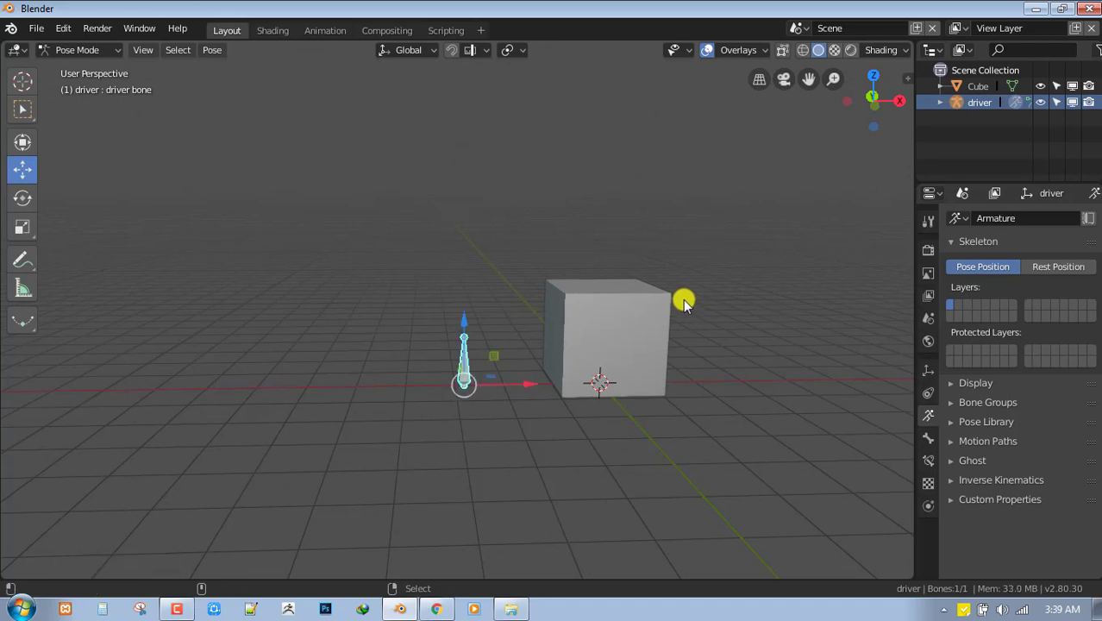
pyautogui.press('Tab')
pyautogui.press('Tab')
pyautogui.hotkey('ctrl', 'Tab')
pyautogui.click(639, 313)
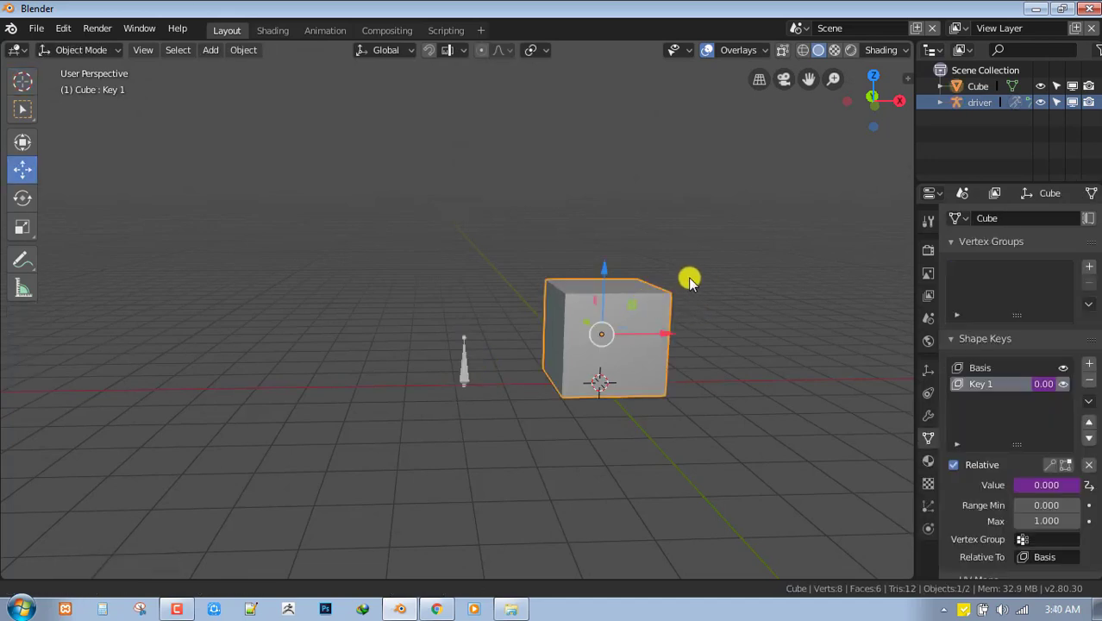
# Step: Switch the driver variable from X Location, World Space to Y Location, Local Space
pyautogui.rightClick(1030, 488)
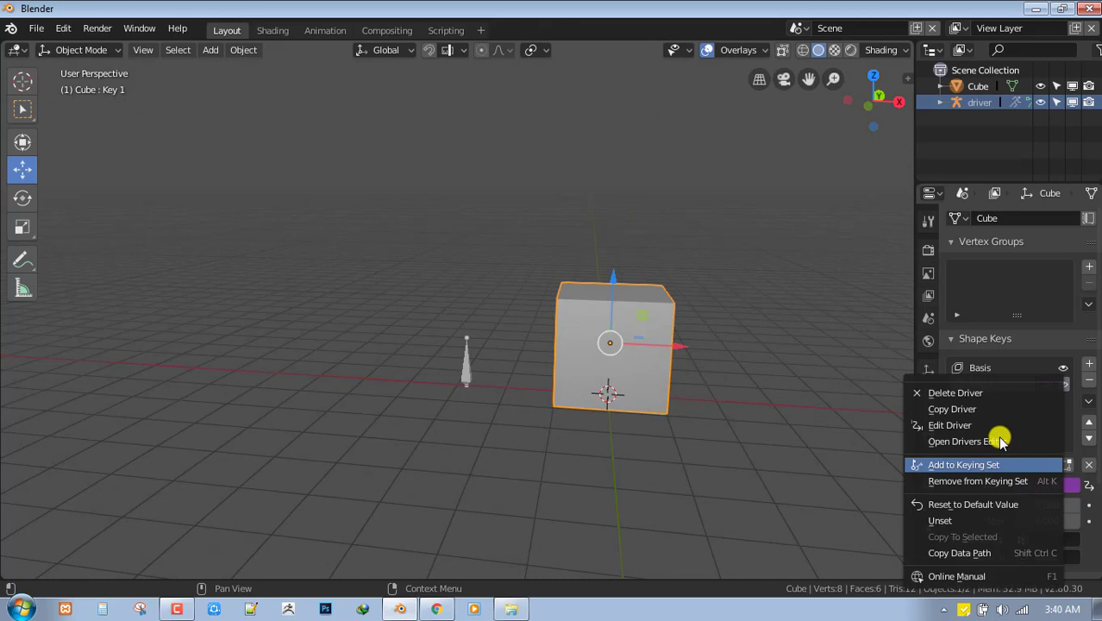
pyautogui.click(982, 423)
pyautogui.click(1020, 463)
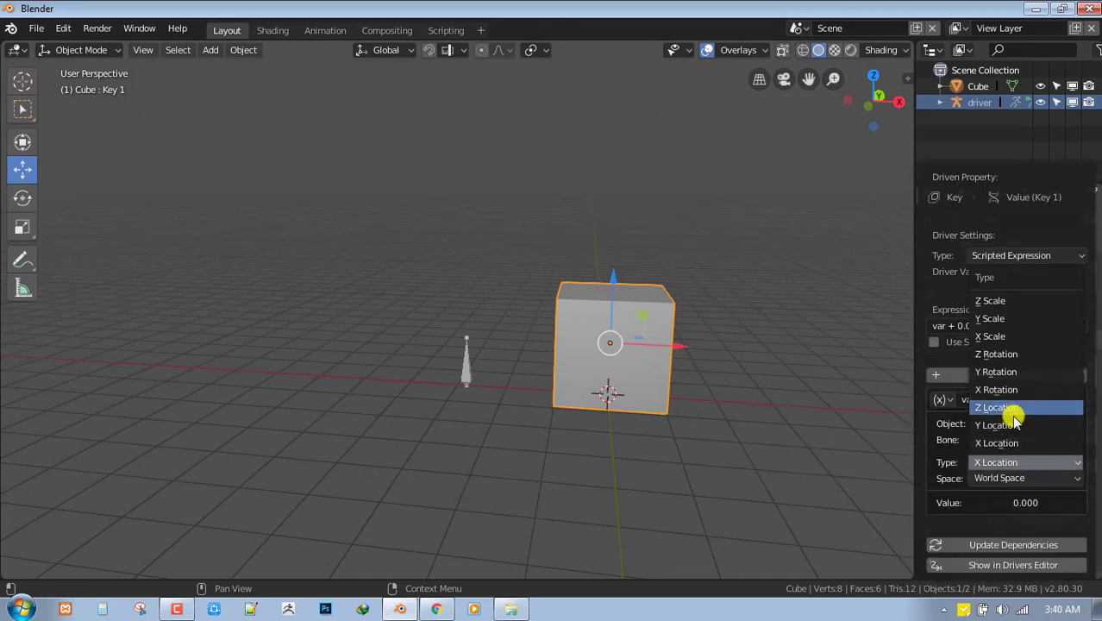
pyautogui.click(1018, 427)
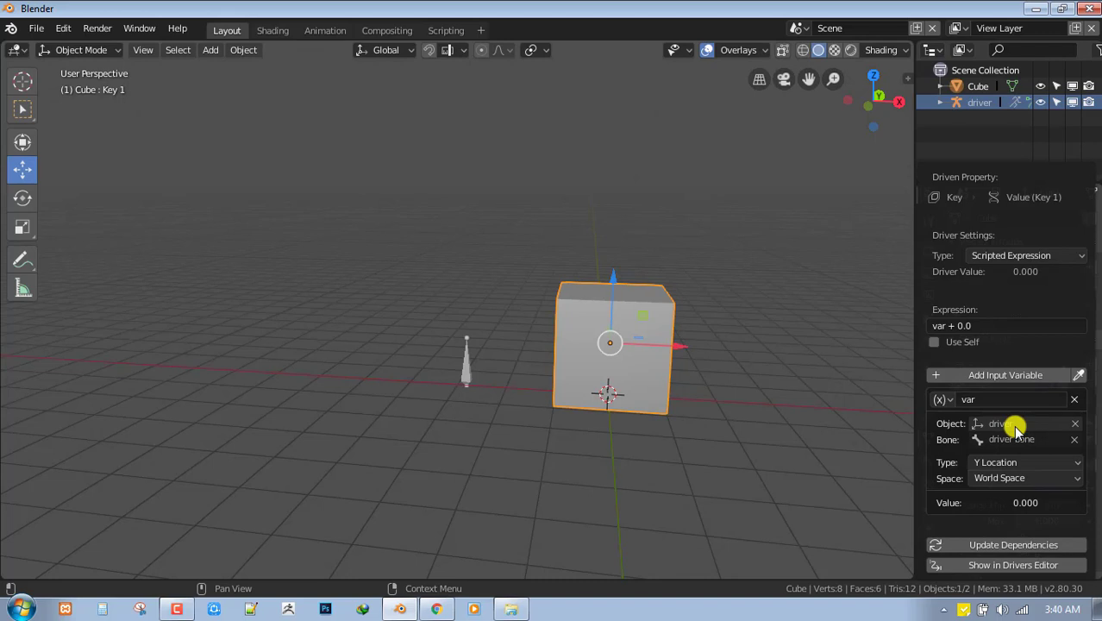
pyautogui.click(1035, 479)
pyautogui.click(1028, 425)
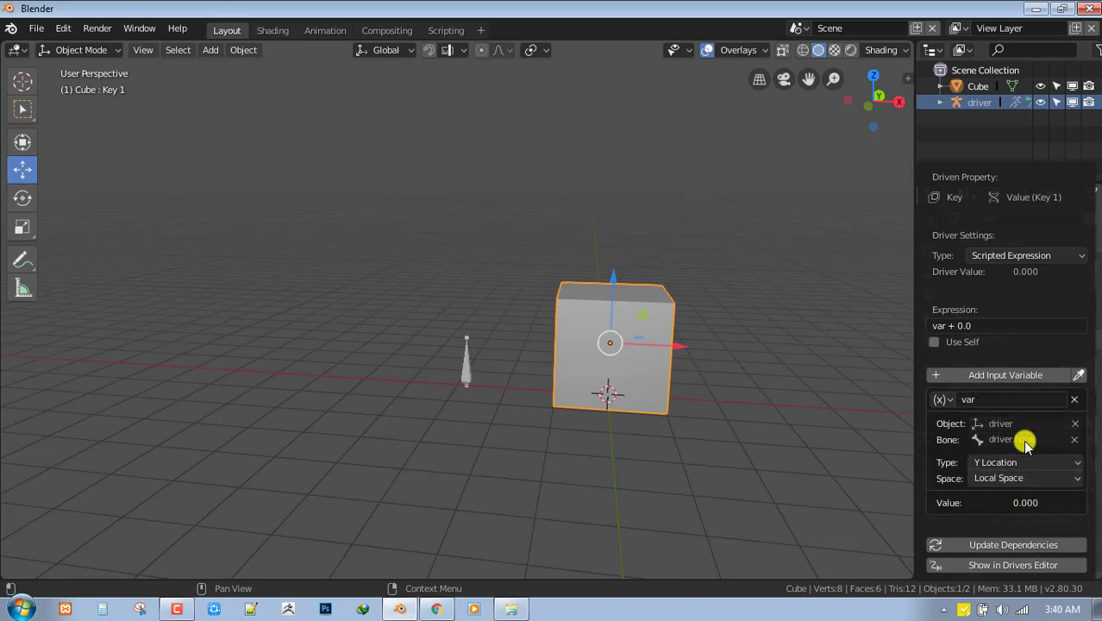
# Step: In Pose Mode, move the driver bone along Z to test the cube, then return to Object Mode
pyautogui.click(466, 358)
pyautogui.hotkey('ctrl', 'Tab')
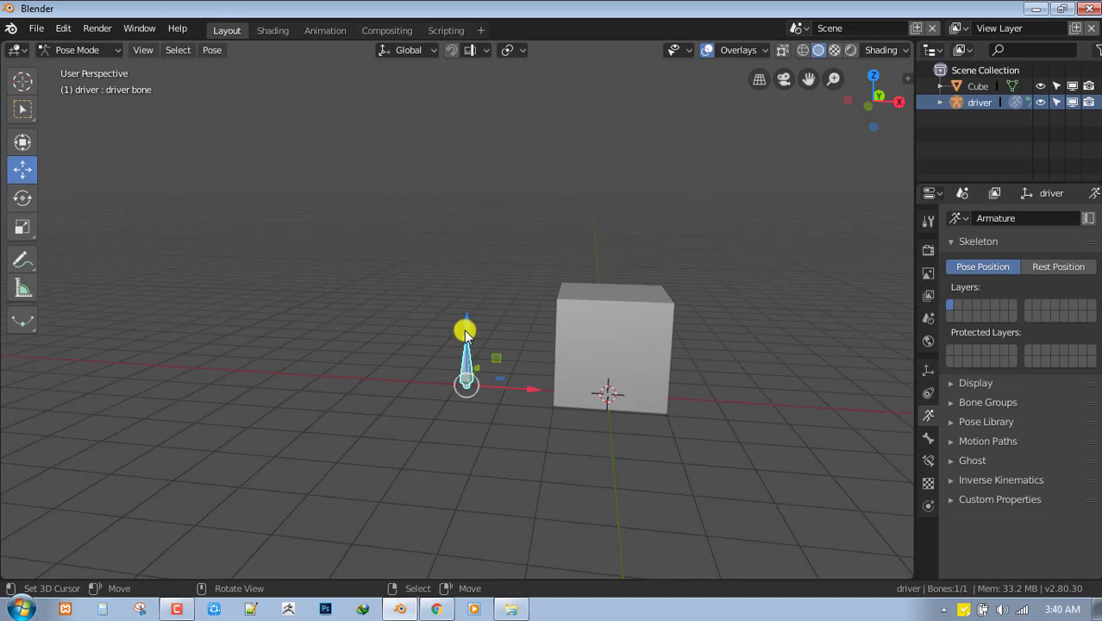
pyautogui.press('g')
pyautogui.press('z')
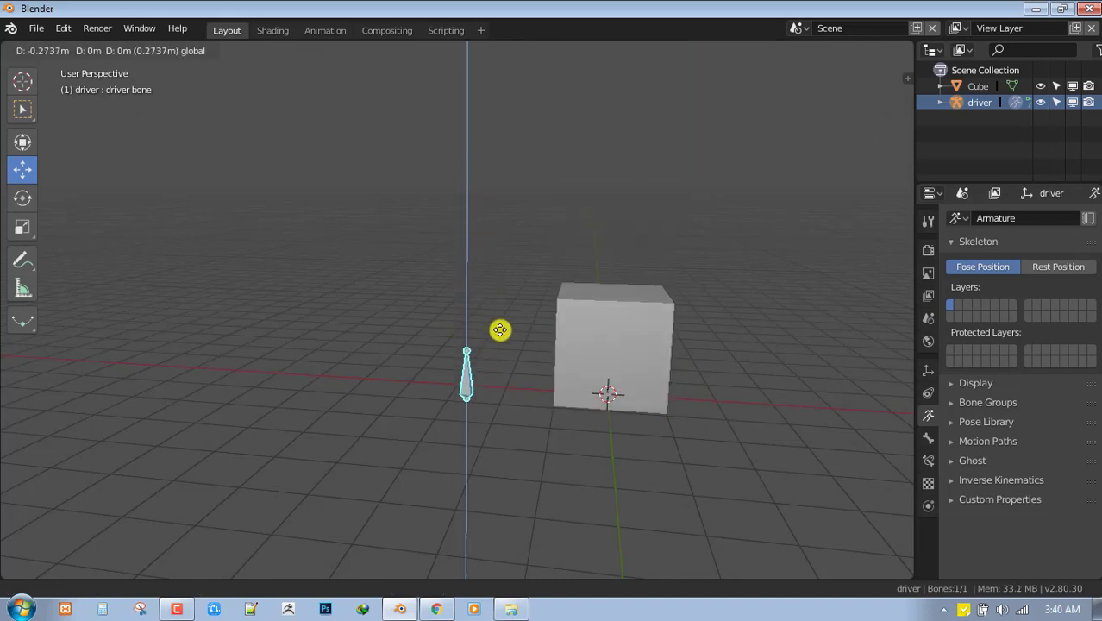
pyautogui.click(531, 336)
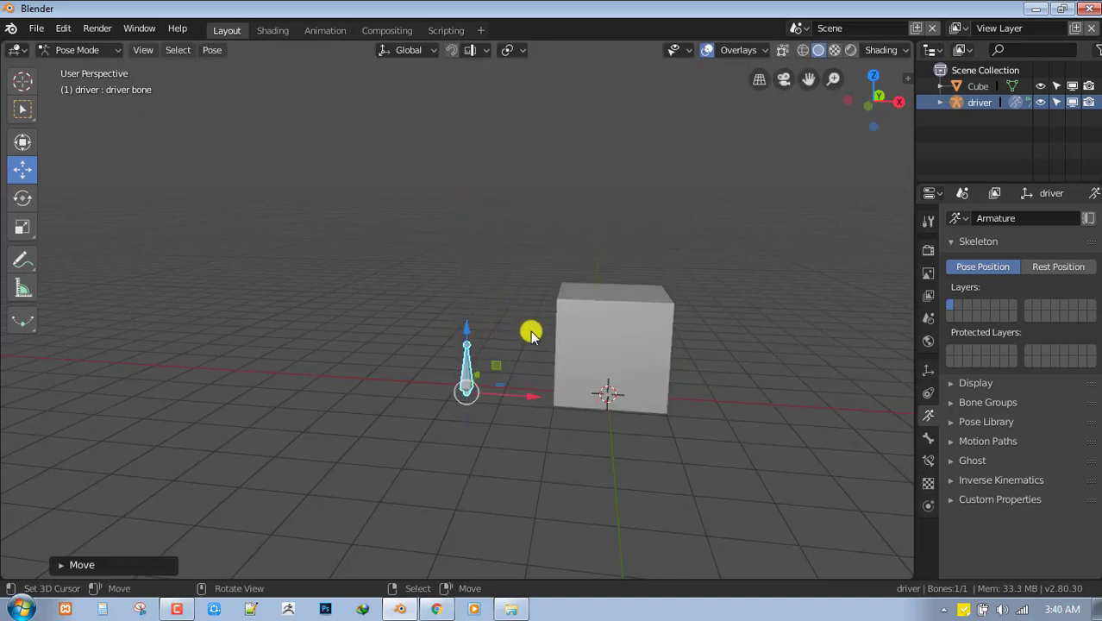
pyautogui.press('g')
pyautogui.press('z')
pyautogui.click(489, 320)
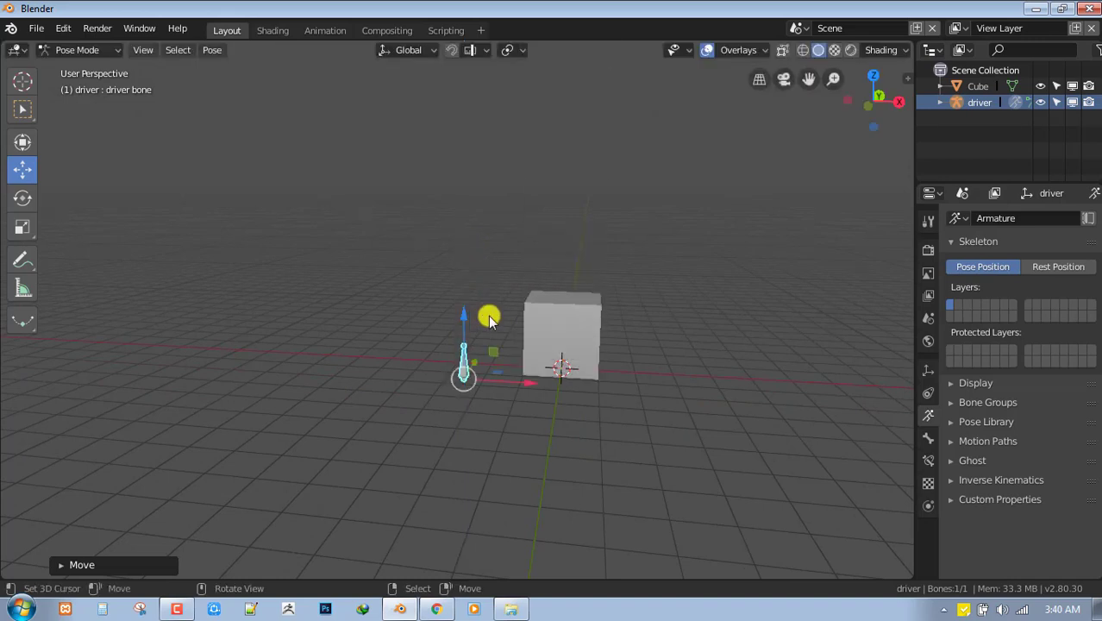
pyautogui.moveTo(471, 321); pyautogui.dragTo(562, 327)
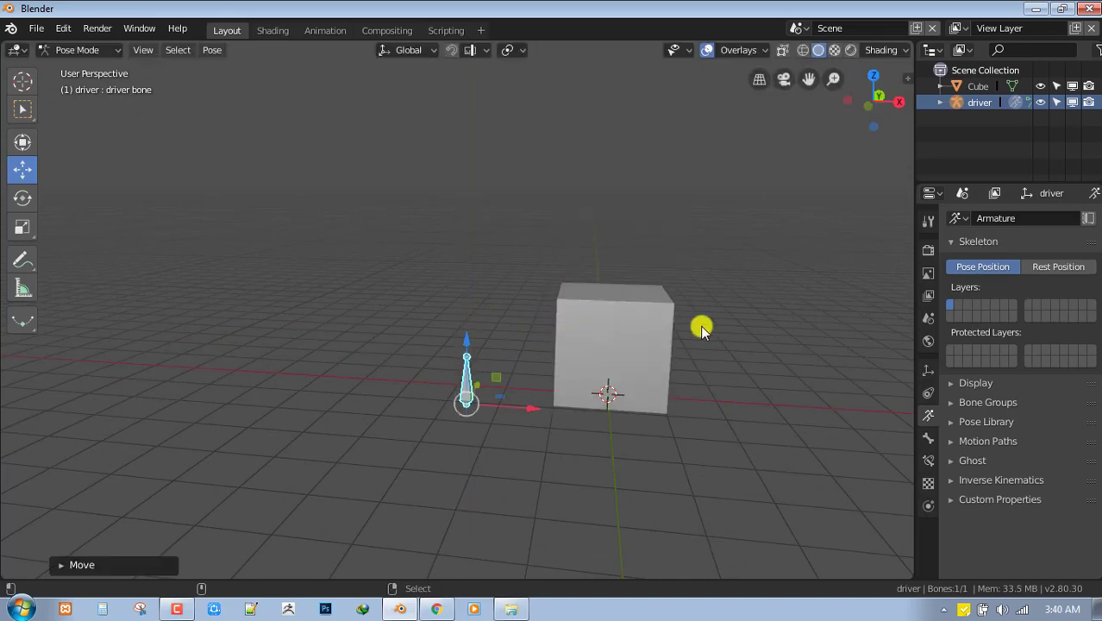
pyautogui.hotkey('ctrl', 'Tab')
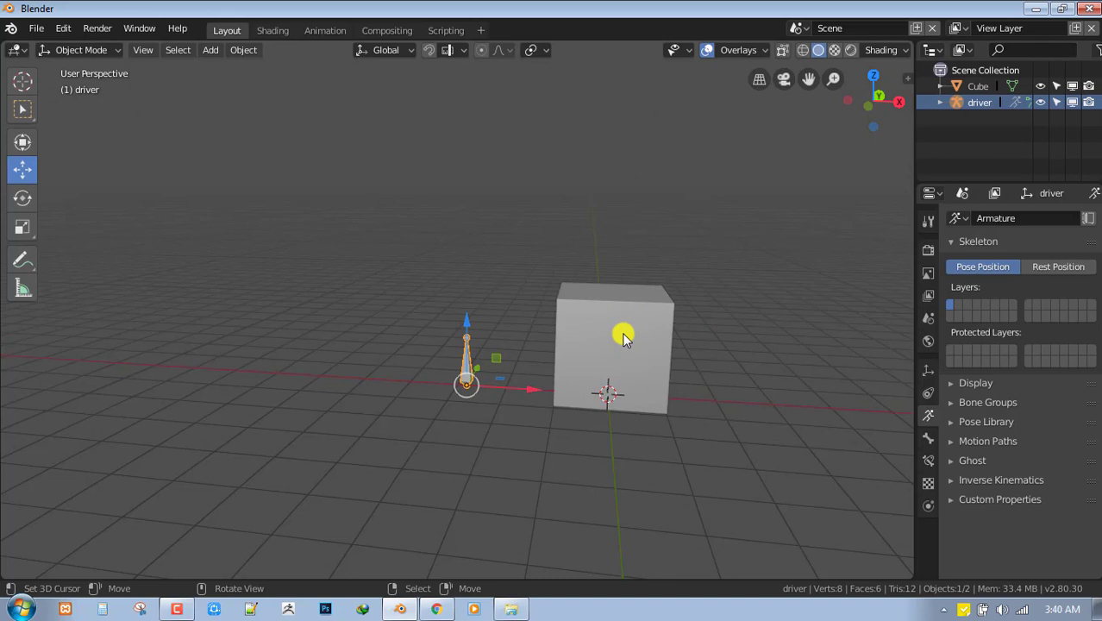
# Step: Open the cube's Key 1 driver in a separate Drivers Editor window
pyautogui.click(623, 337)
pyautogui.moveTo(659, 332); pyautogui.dragTo(776, 345, button='middle')
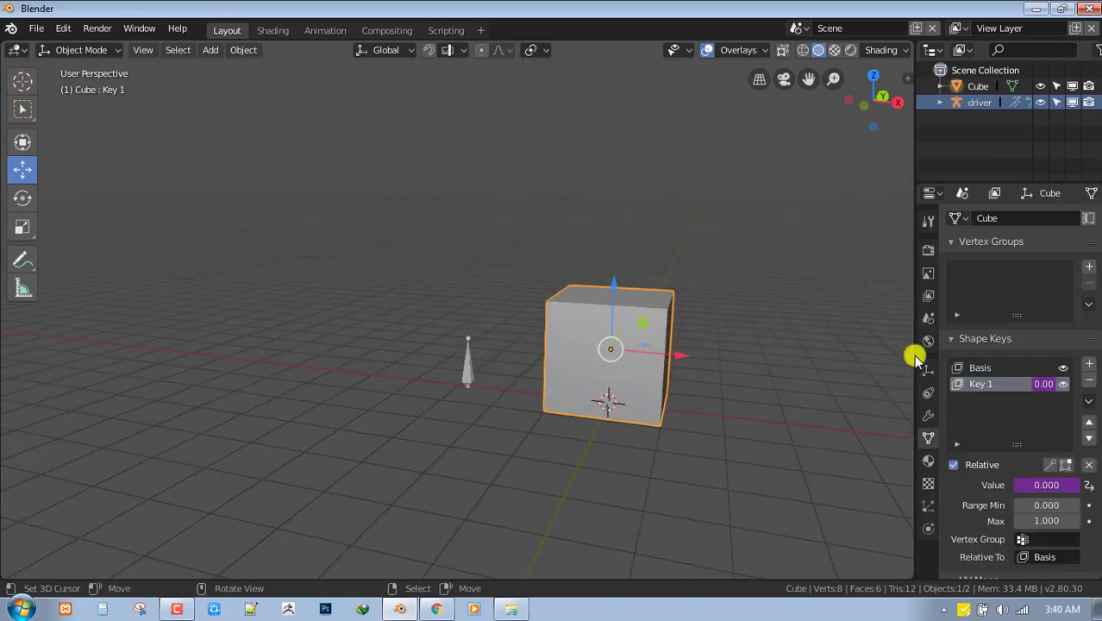
pyautogui.rightClick(1041, 388)
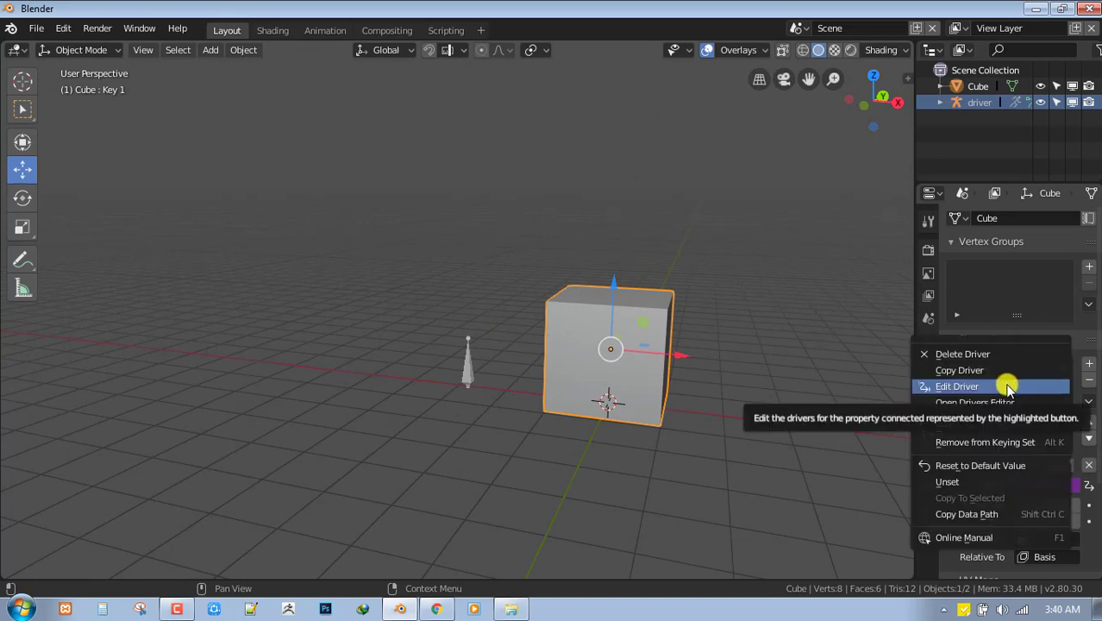
pyautogui.click(1007, 387)
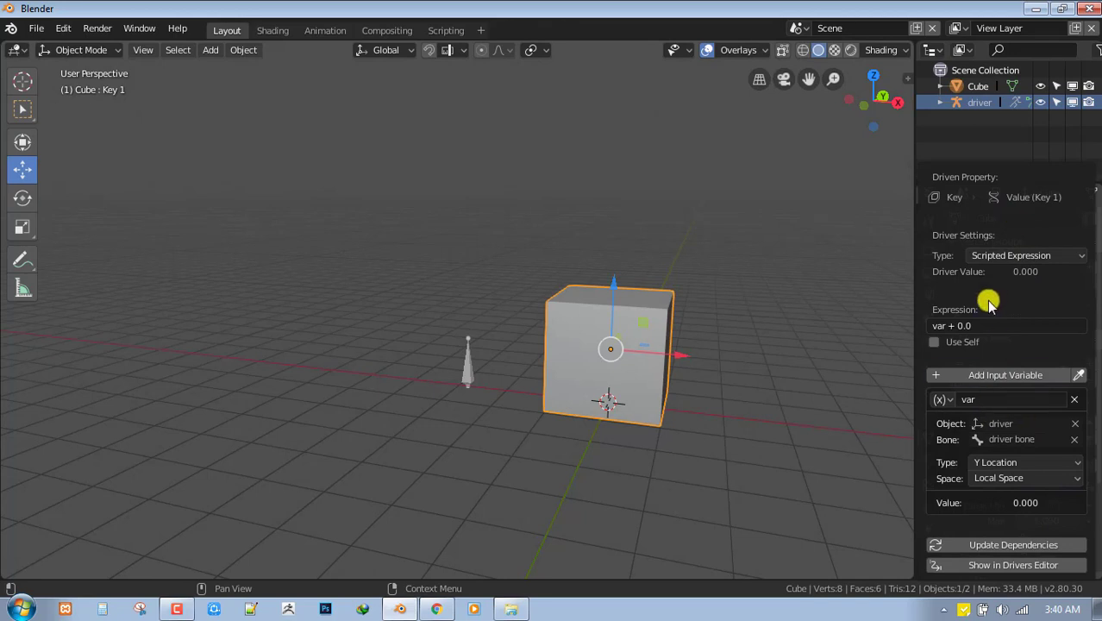
pyautogui.click(1013, 566)
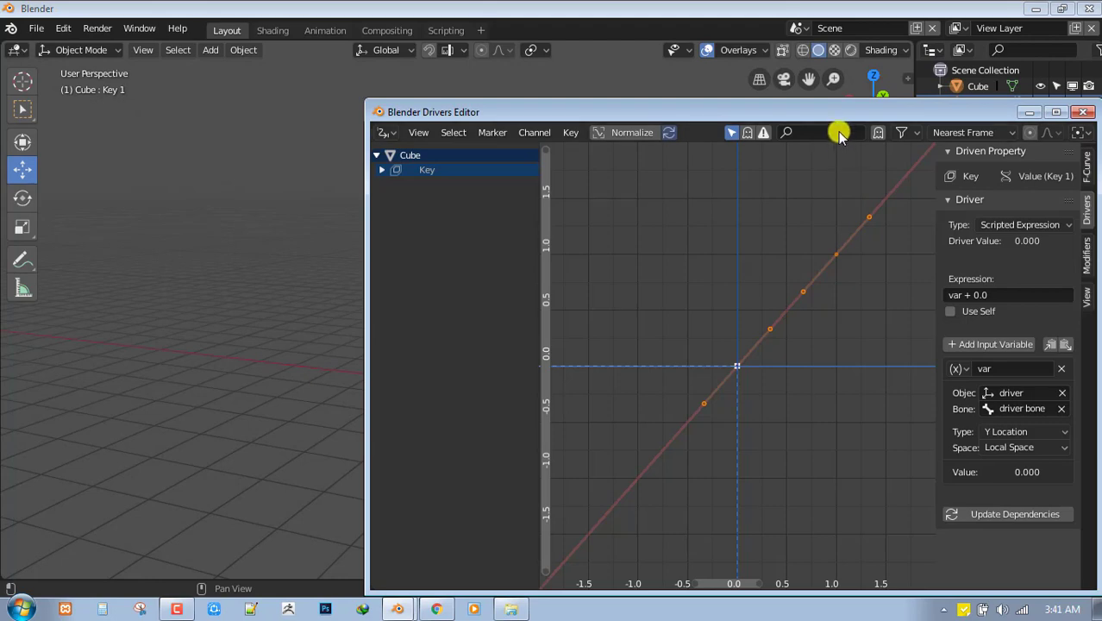
pyautogui.moveTo(836, 111); pyautogui.dragTo(696, 62)
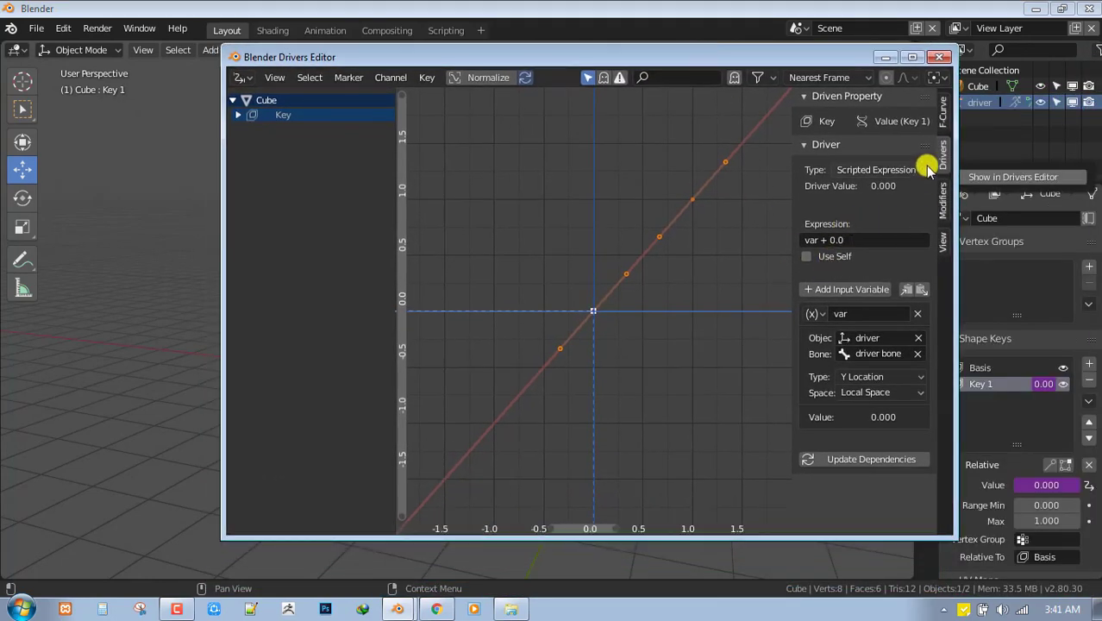
pyautogui.moveTo(830, 54); pyautogui.dragTo(846, 75)
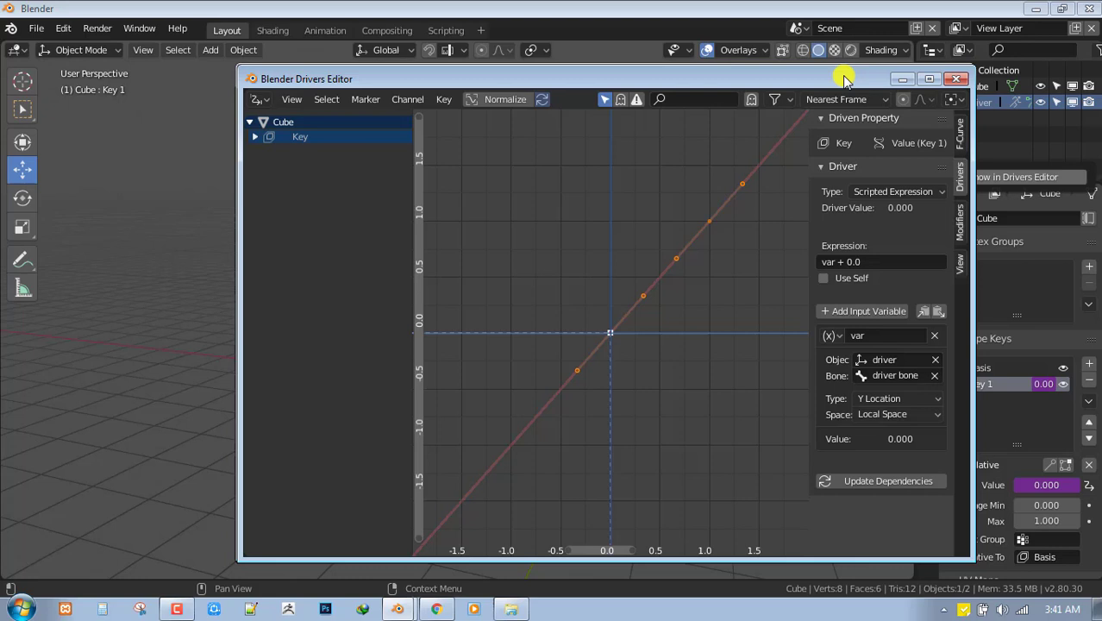
# Step: Add a Generator modifier to the Value (Key 1) driver curve
pyautogui.click(961, 226)
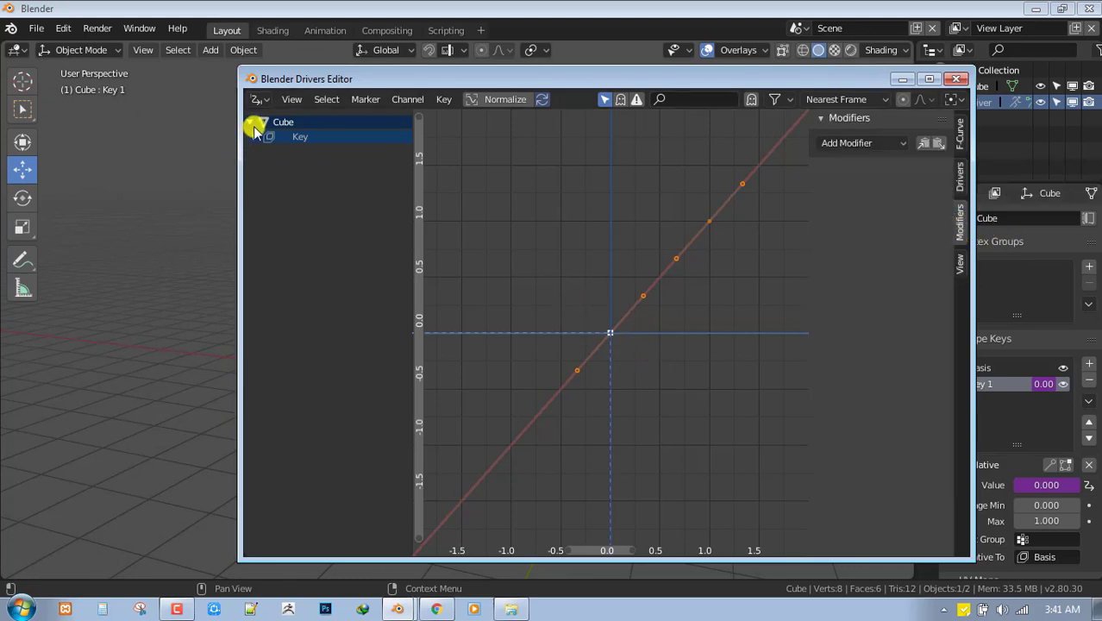
pyautogui.click(253, 130)
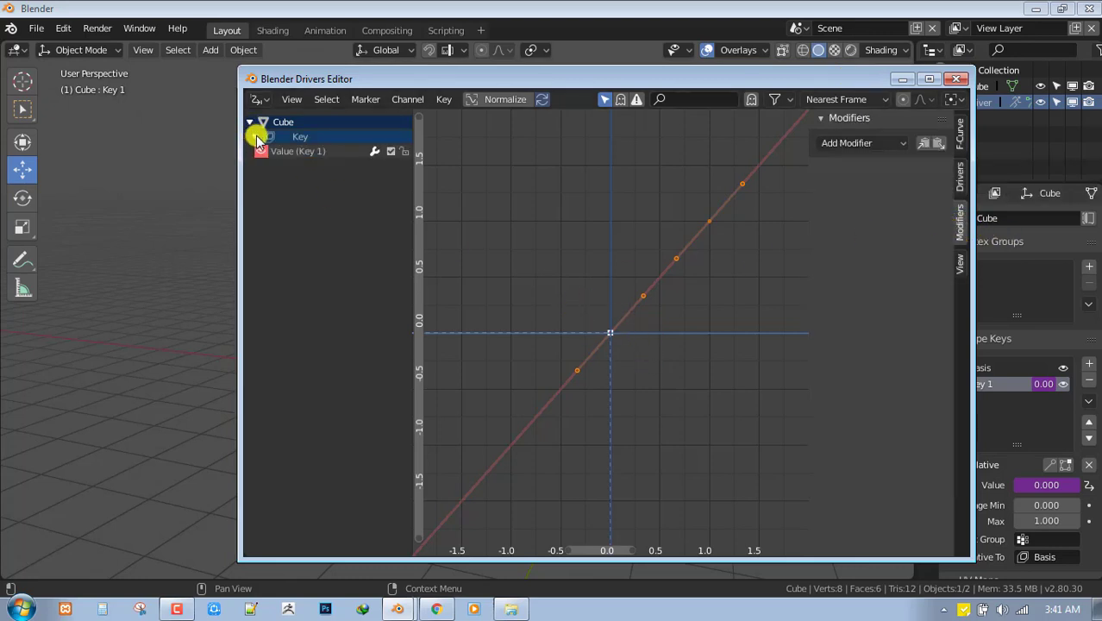
pyautogui.click(309, 156)
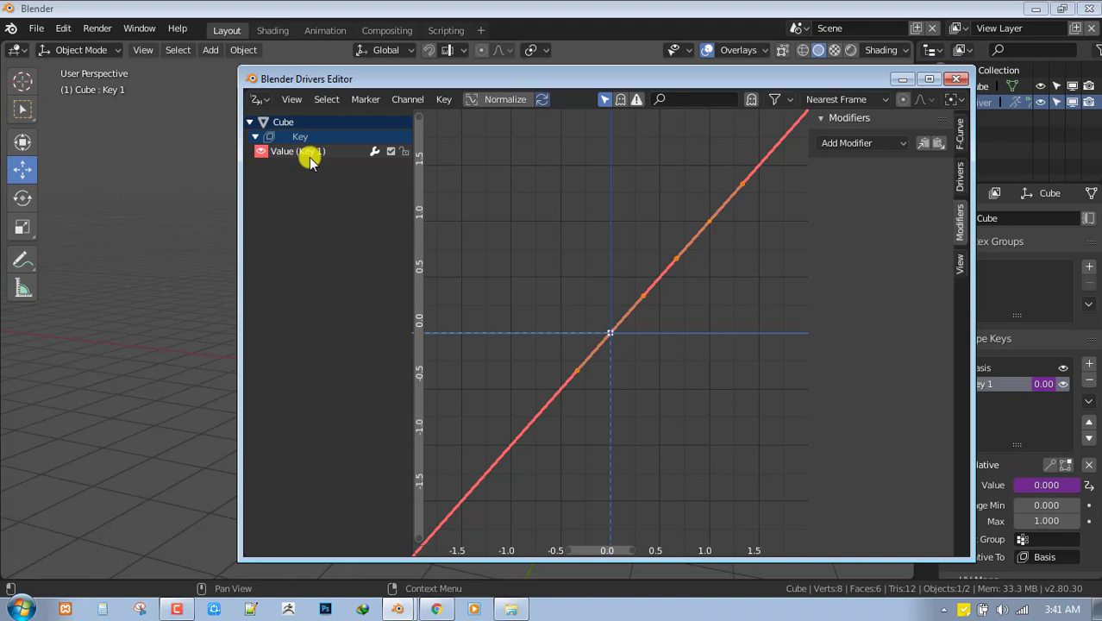
pyautogui.click(689, 273)
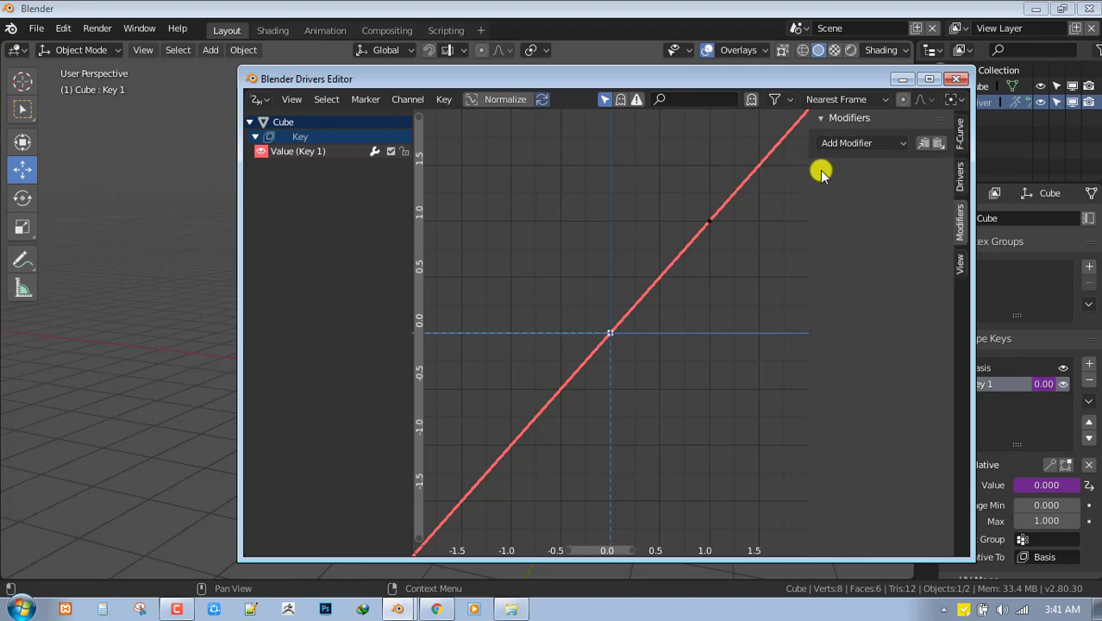
pyautogui.click(883, 143)
pyautogui.click(841, 164)
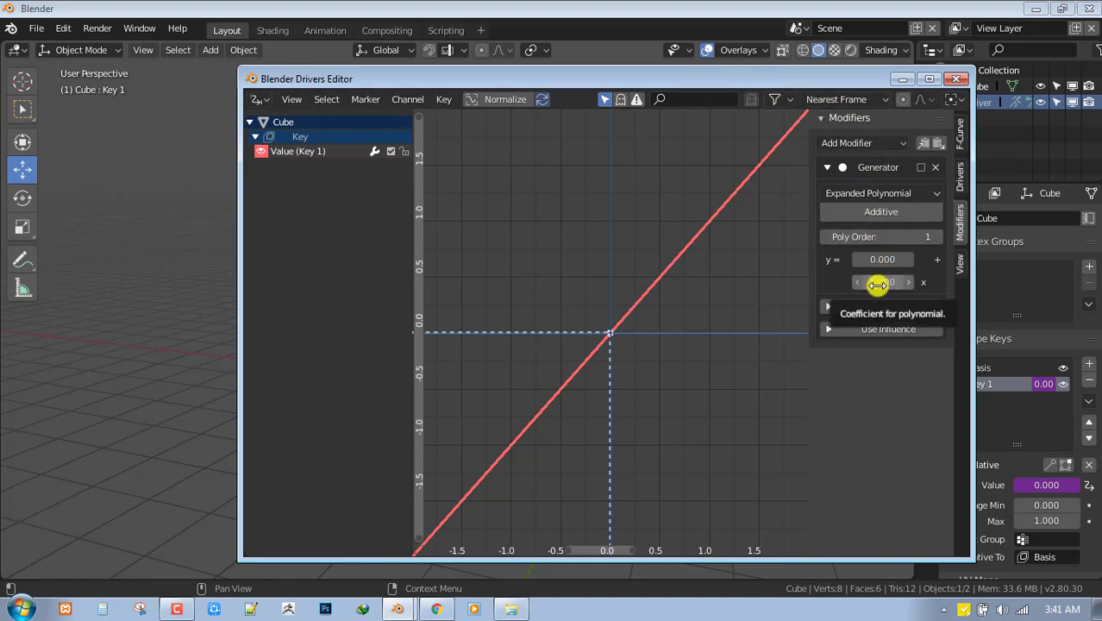
# Step: Try x coefficients -0.6, 0 and 1, then set the Generator's x coefficient to 0.1
pyautogui.moveTo(886, 288); pyautogui.dragTo(870, 282)
pyautogui.press('Return')
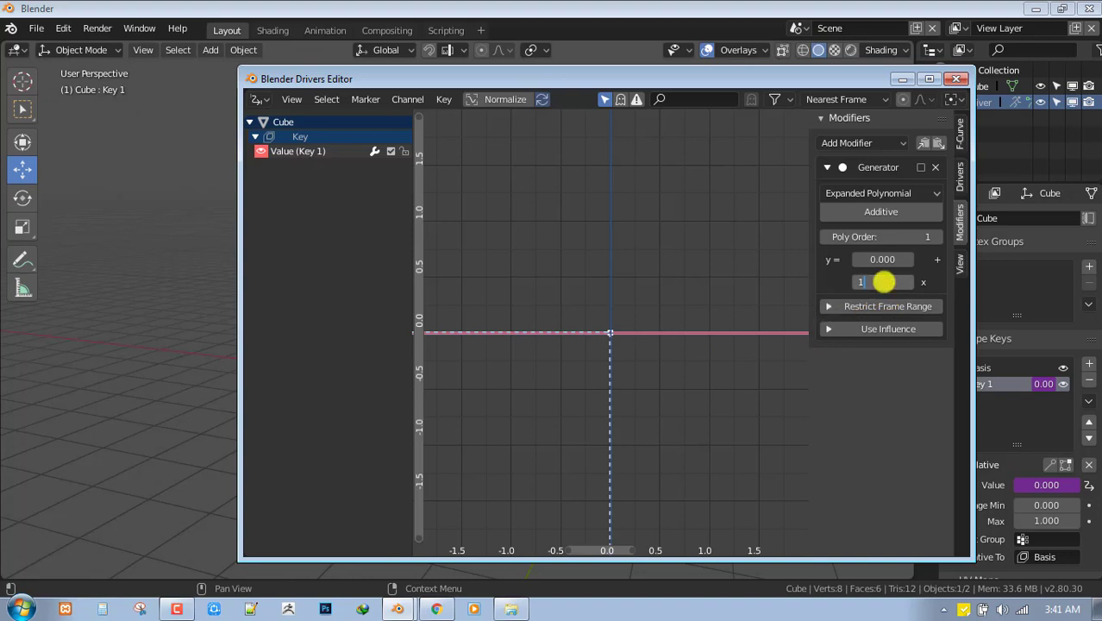
pyautogui.press('Return')
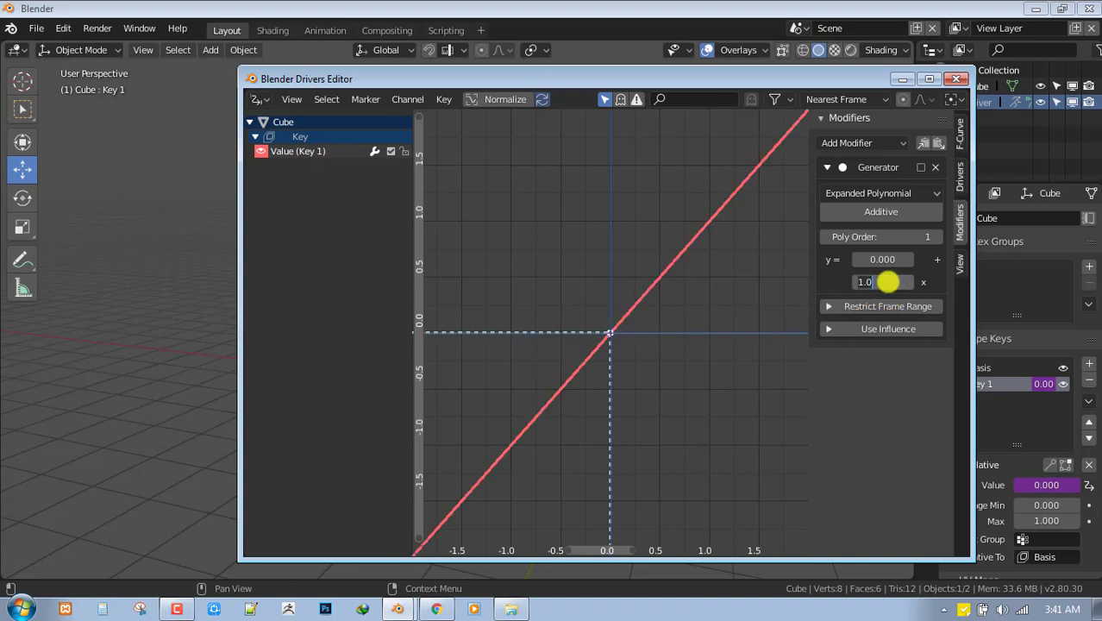
pyautogui.write('1')
pyautogui.press('Return')
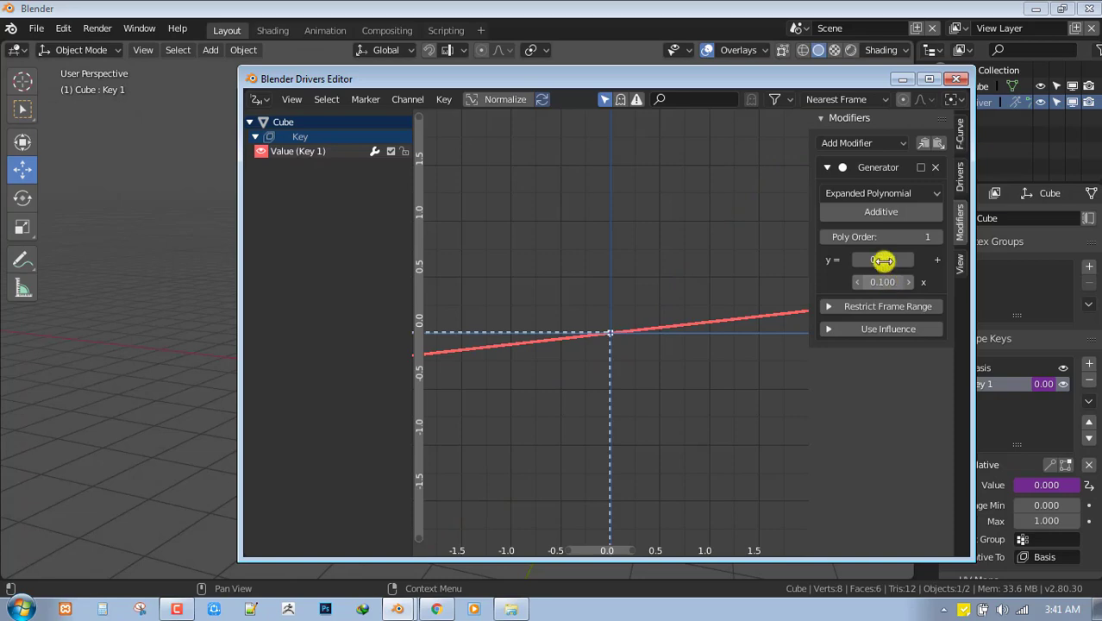
# Step: Raise the driver bone along Z in Pose Mode, then reselect the cube to check Key 1
pyautogui.click(903, 79)
pyautogui.click(465, 347)
pyautogui.hotkey('ctrl', 'Tab')
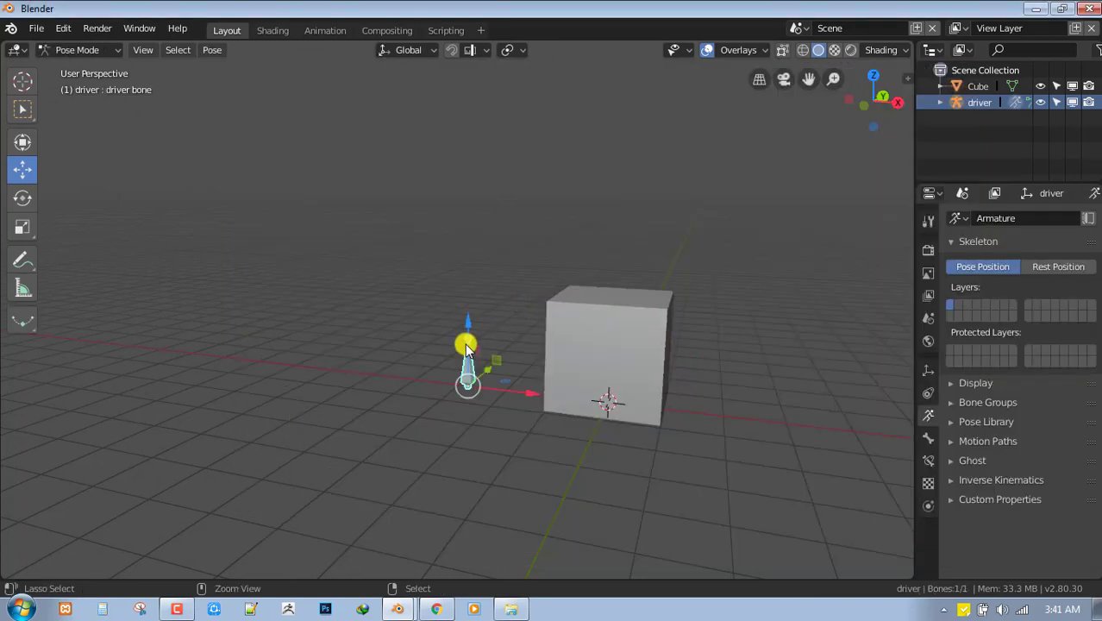
pyautogui.click(466, 343)
pyautogui.press('g')
pyautogui.press('z')
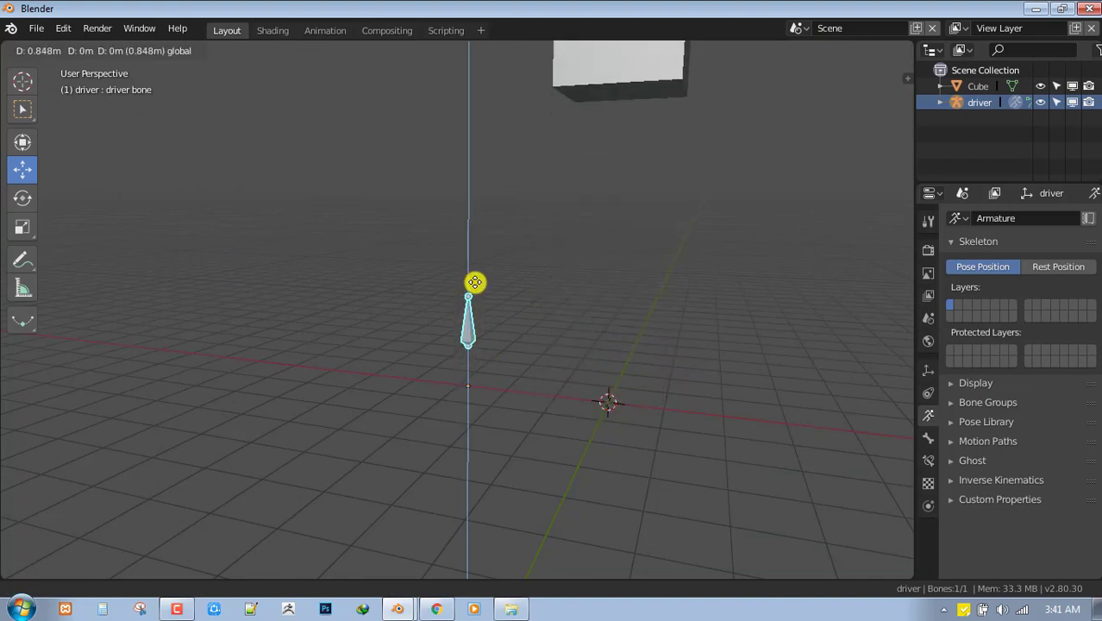
pyautogui.click(487, 312)
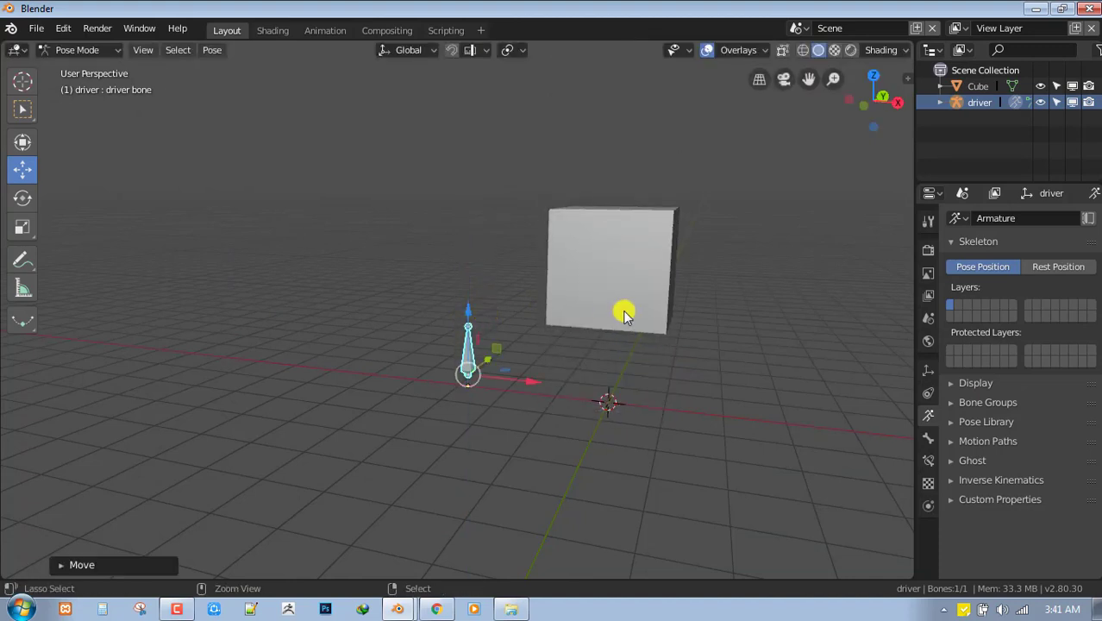
pyautogui.hotkey('ctrl', 'Tab')
pyautogui.click(625, 295)
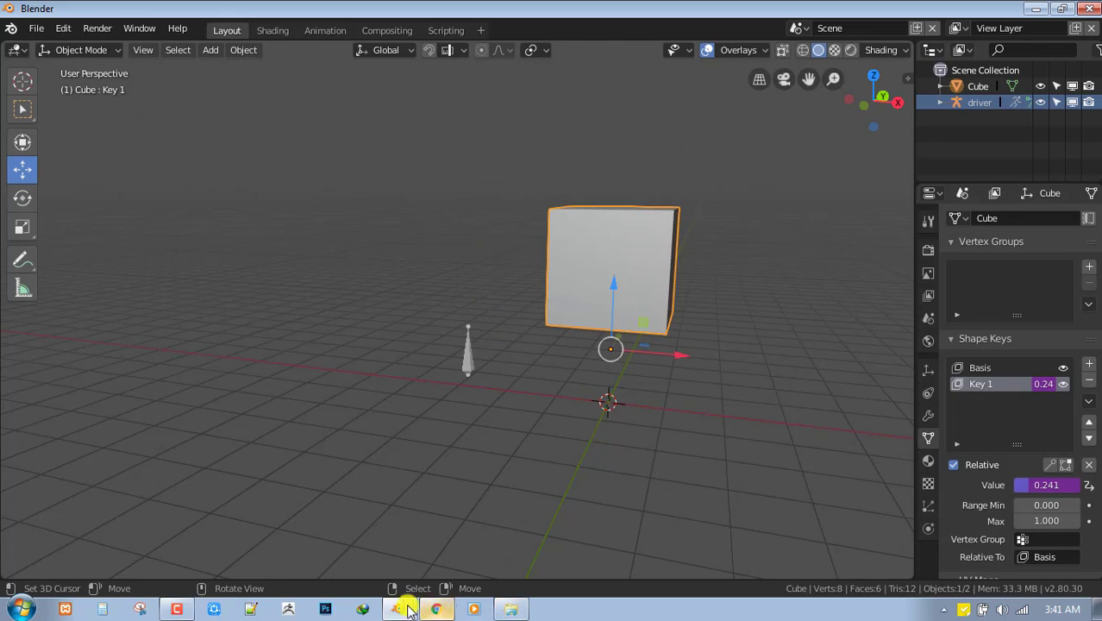
# Step: Set the Generator modifier's x coefficient to 0.030 in the Drivers Editor
pyautogui.hotkey('alt', 'Tab')
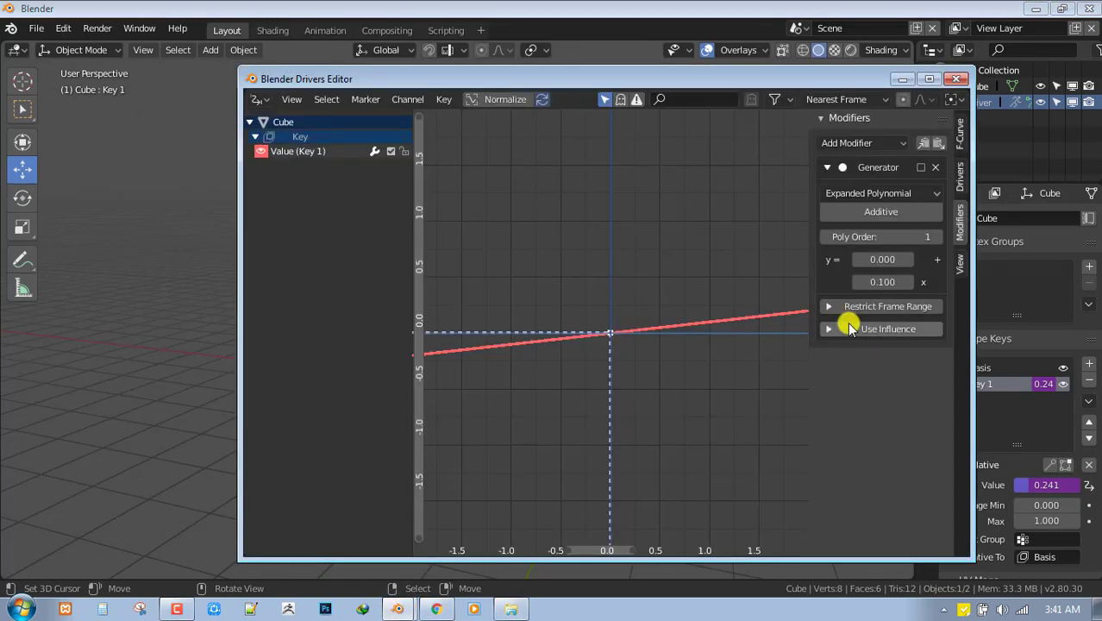
pyautogui.click(889, 281)
pyautogui.write('.0')
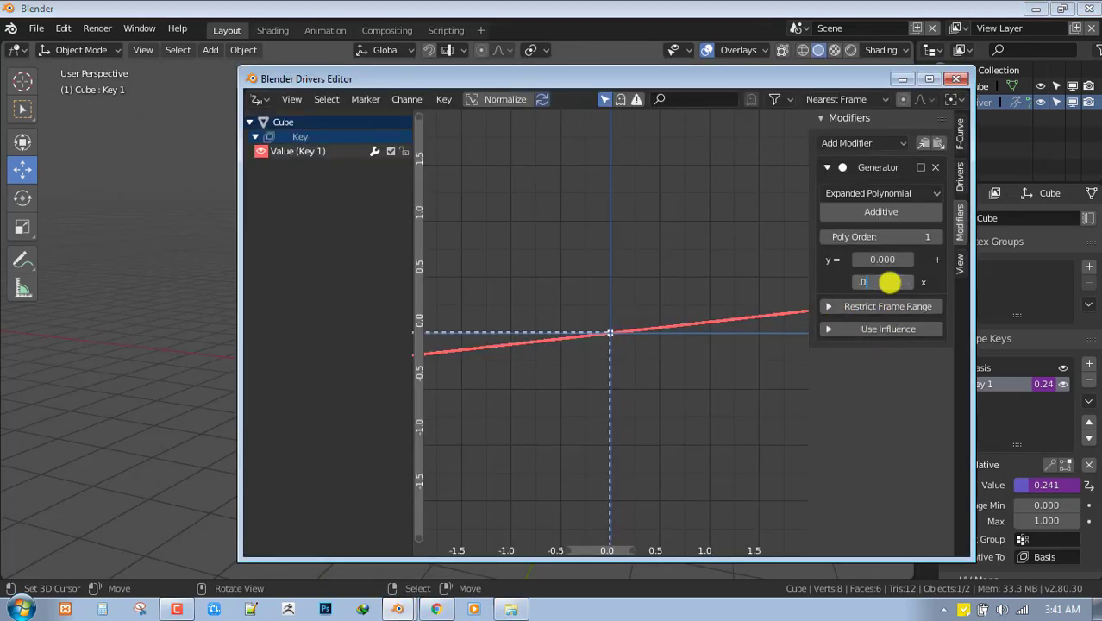
pyautogui.write('3')
pyautogui.press('Return')
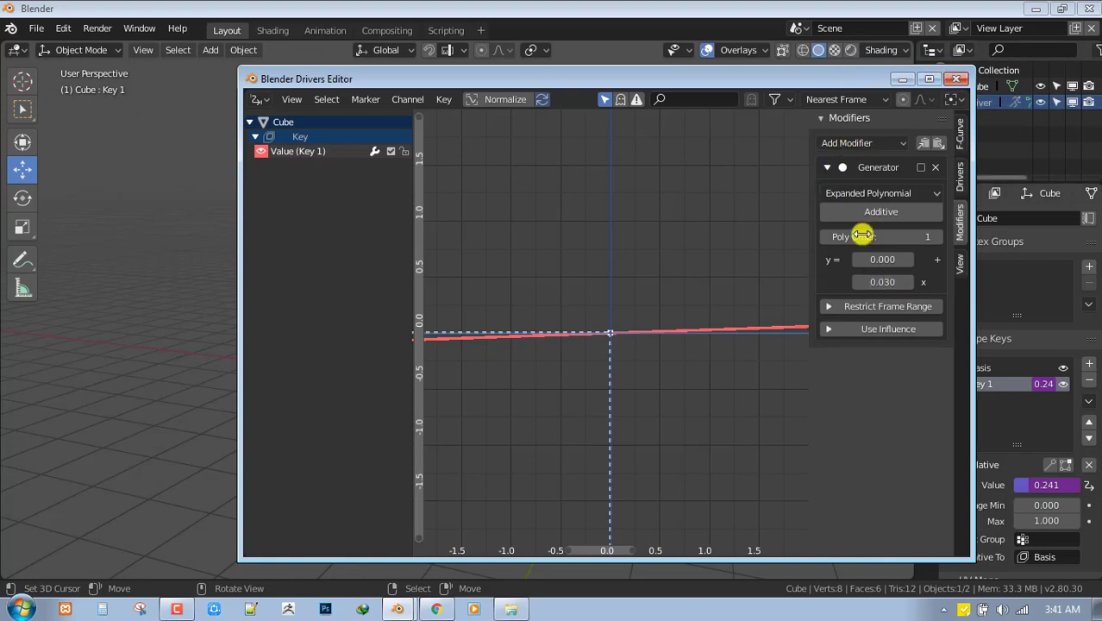
# Step: Collapse the Generator and add a Noise modifier to Key 1's driver curve, adjusting its scale
pyautogui.moveTo(815, 82); pyautogui.dragTo(820, 82)
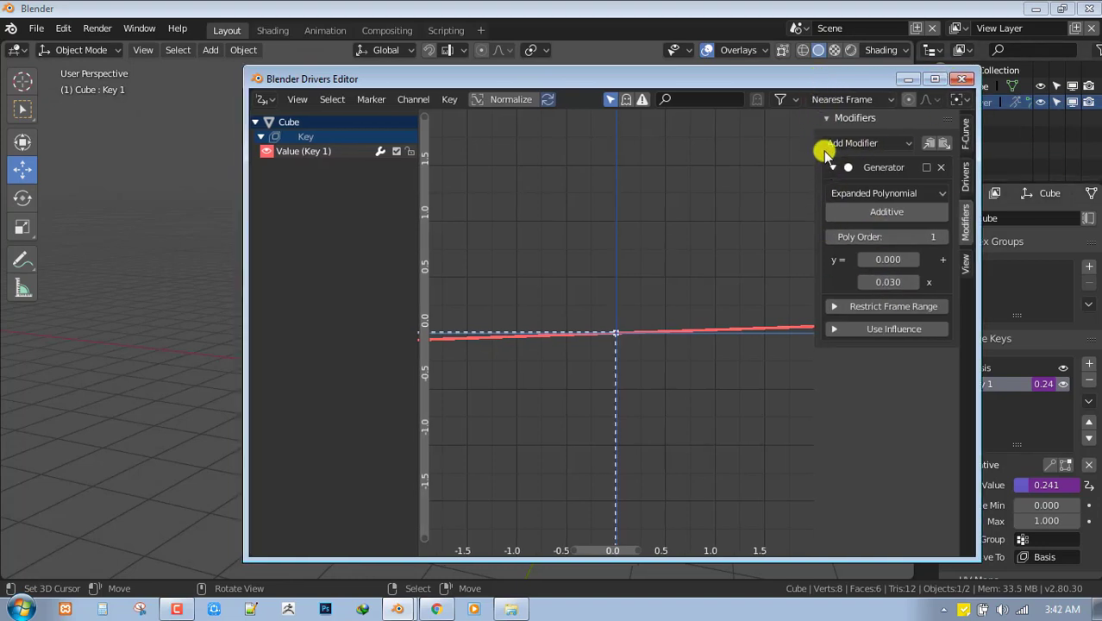
pyautogui.click(832, 167)
pyautogui.click(840, 143)
pyautogui.click(851, 238)
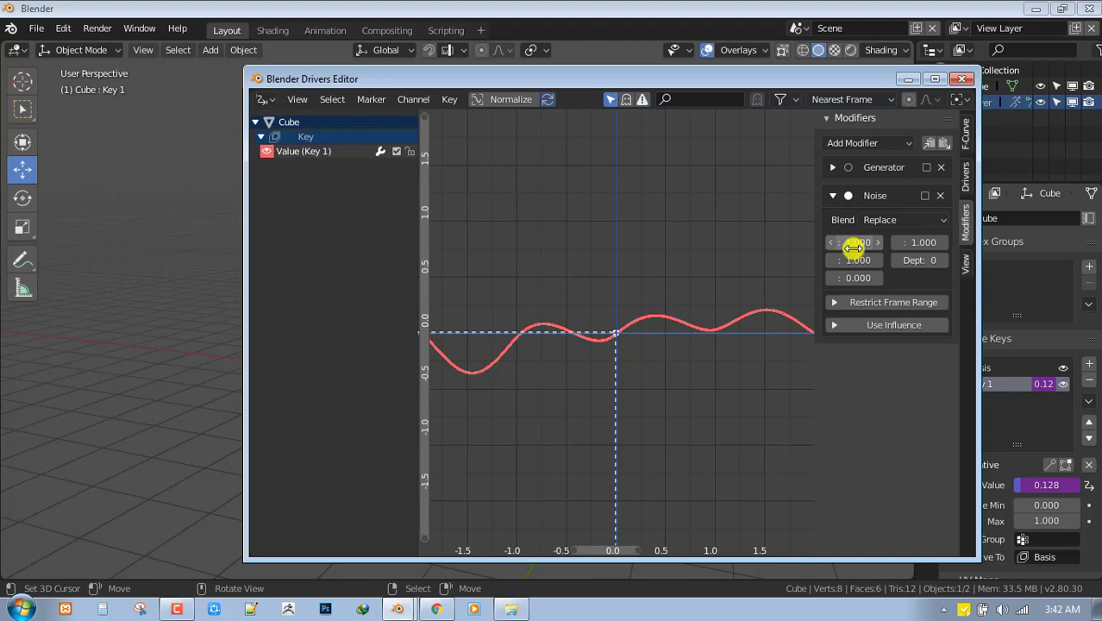
pyautogui.moveTo(856, 244); pyautogui.dragTo(861, 256)
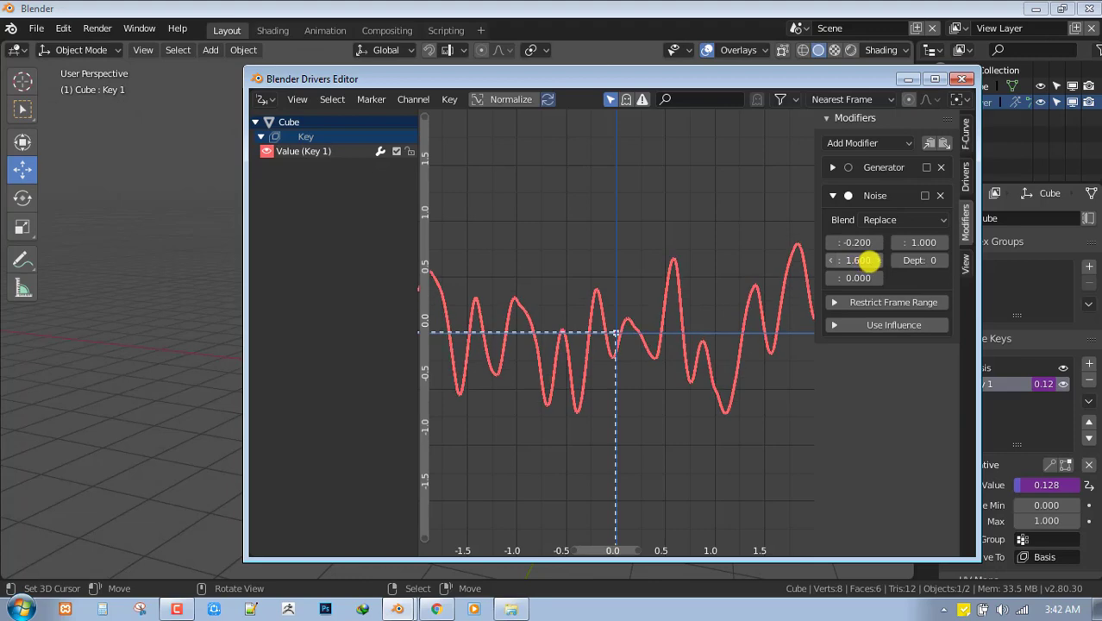
# Step: Move the driver bone along Z in Pose Mode to test the cube, then return to Object Mode
pyautogui.click(908, 80)
pyautogui.click(467, 341)
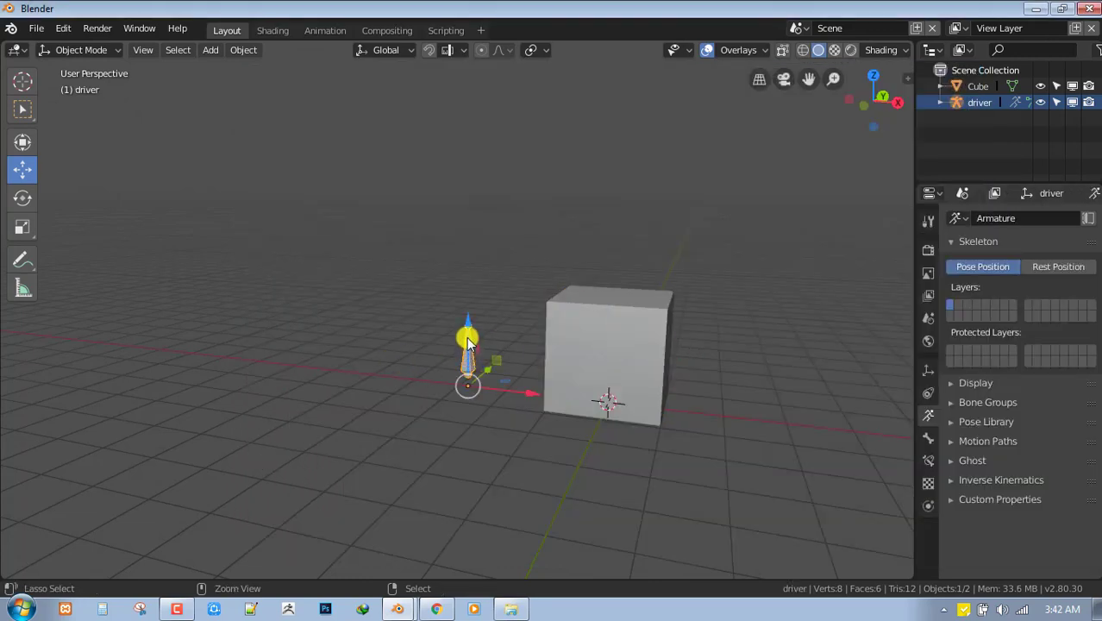
pyautogui.hotkey('ctrl', 'Tab')
pyautogui.press('g')
pyautogui.press('z')
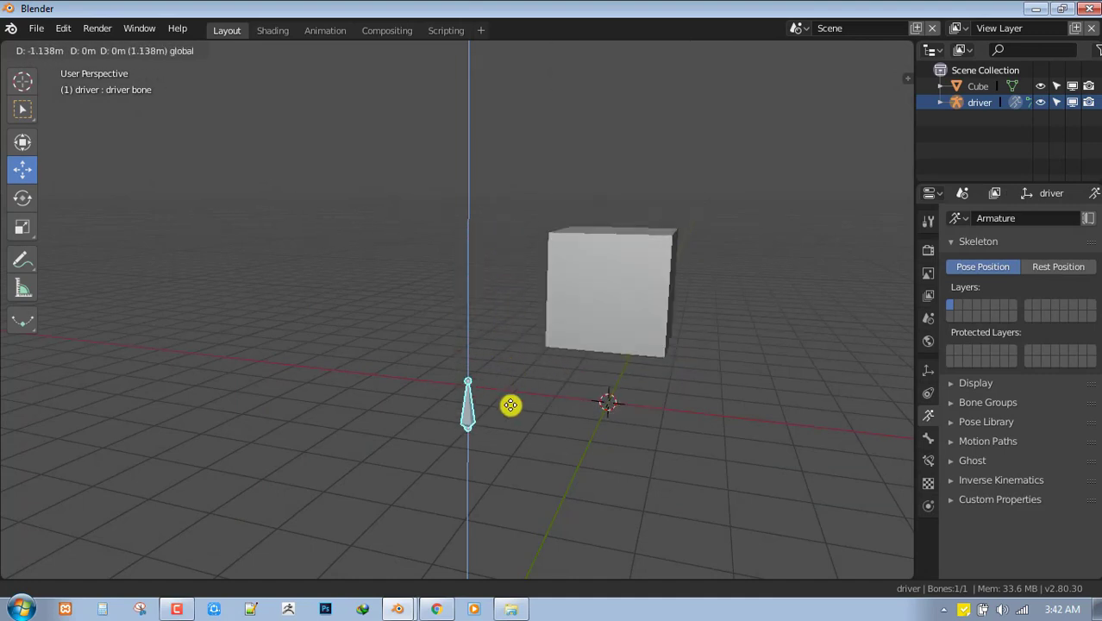
pyautogui.click(536, 344)
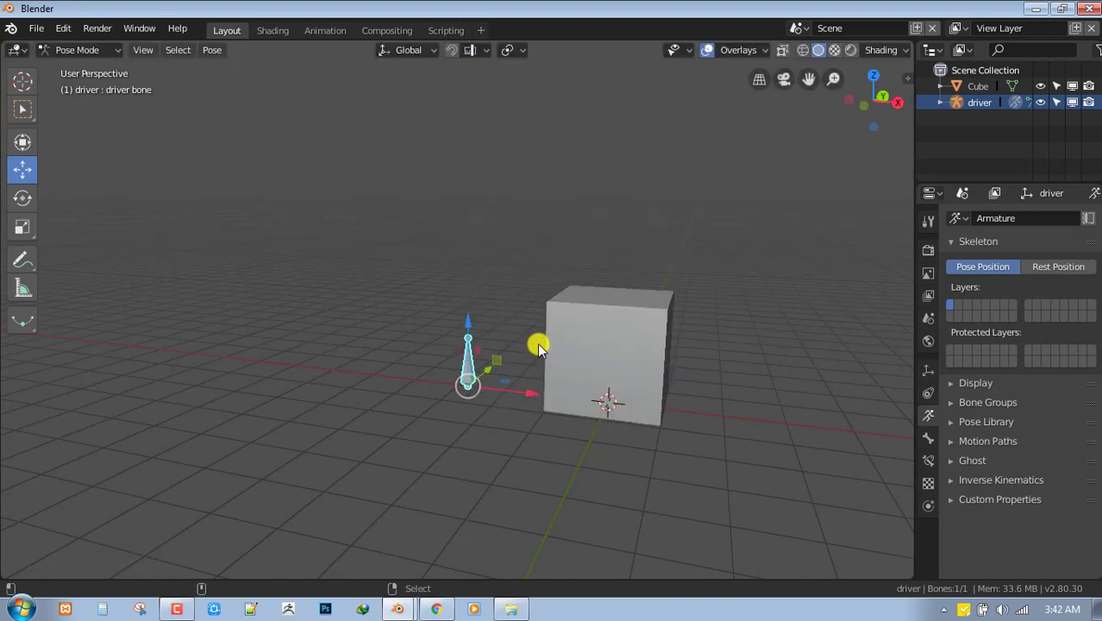
pyautogui.moveTo(538, 346); pyautogui.dragTo(525, 453, button='middle')
pyautogui.hotkey('ctrl', 'Tab')
# Step: Open the cube's Key 1 driver settings and set the expression to plain var
pyautogui.click(580, 342)
pyautogui.moveTo(581, 343); pyautogui.dragTo(669, 412, button='middle')
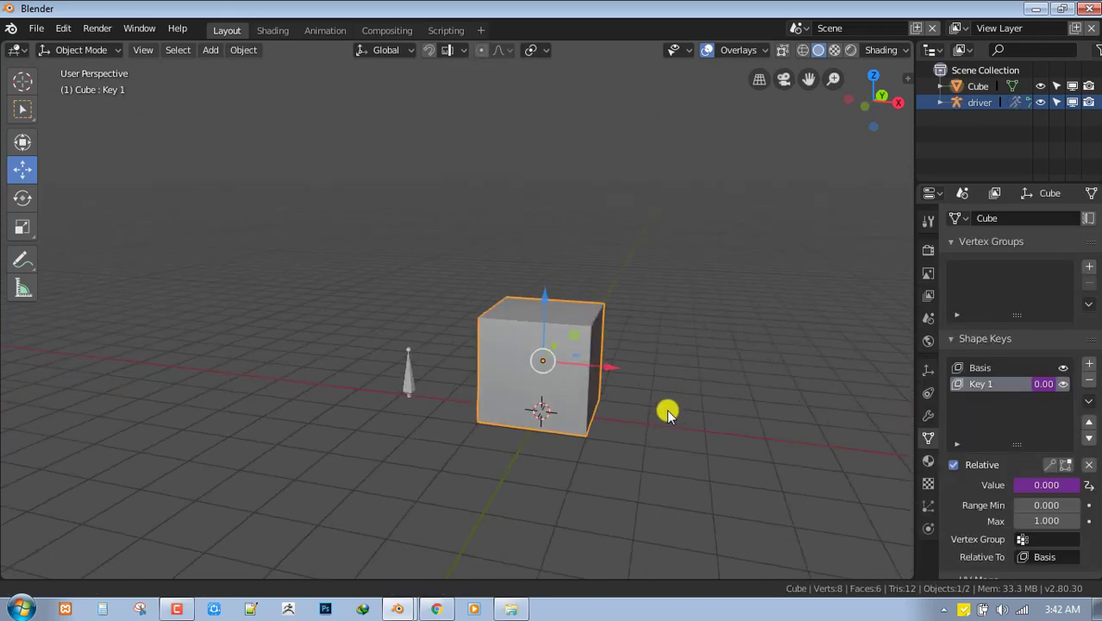
pyautogui.rightClick(1040, 384)
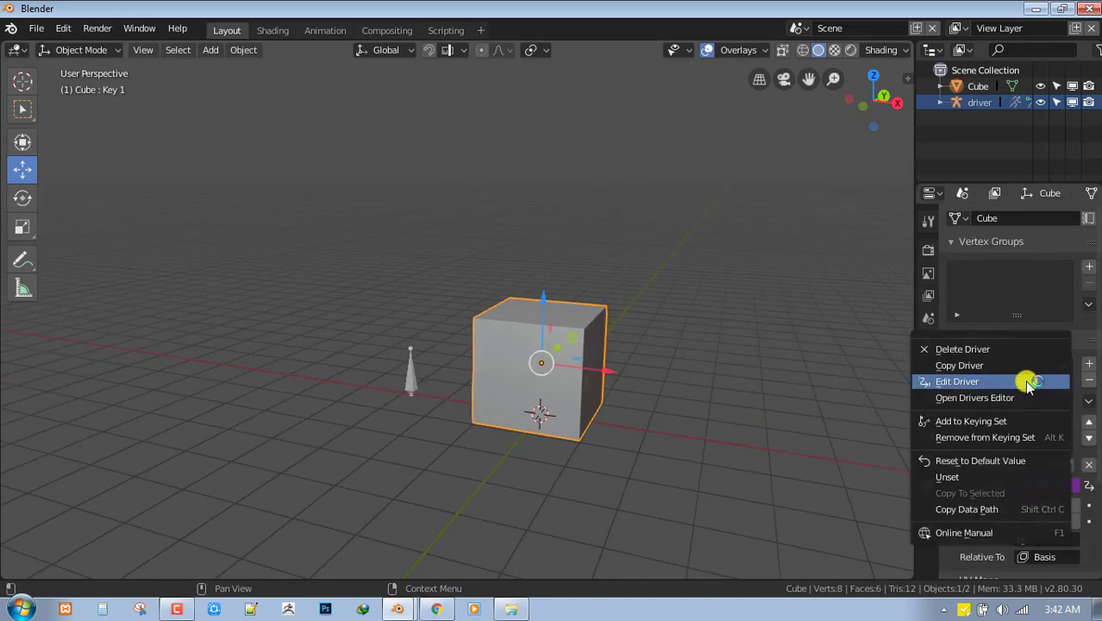
pyautogui.click(1028, 382)
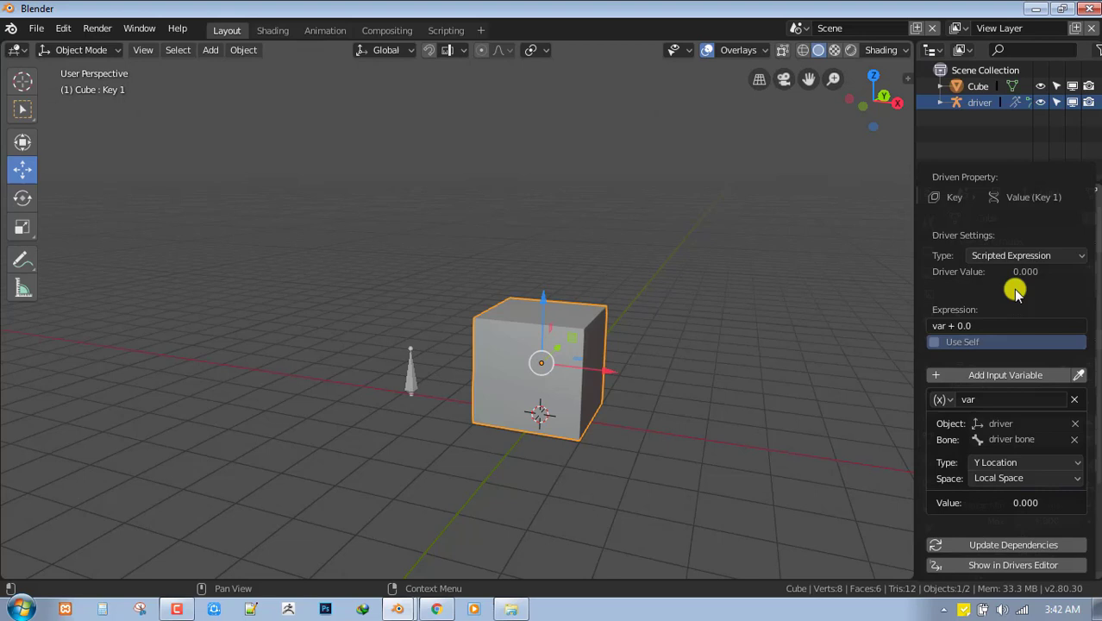
pyautogui.click(984, 325)
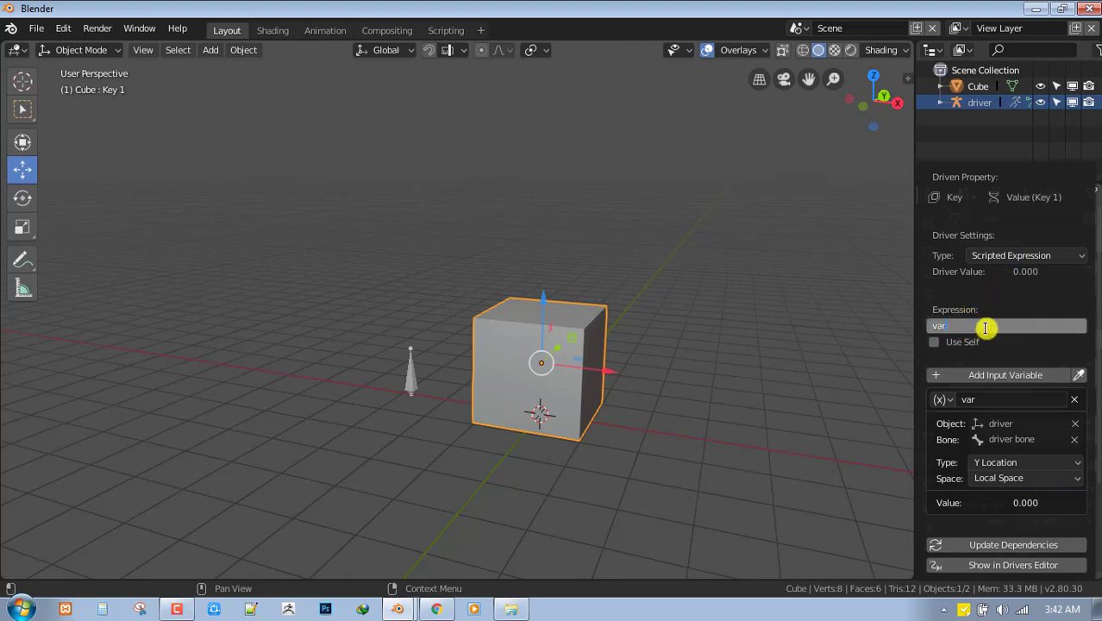
pyautogui.press('Return')
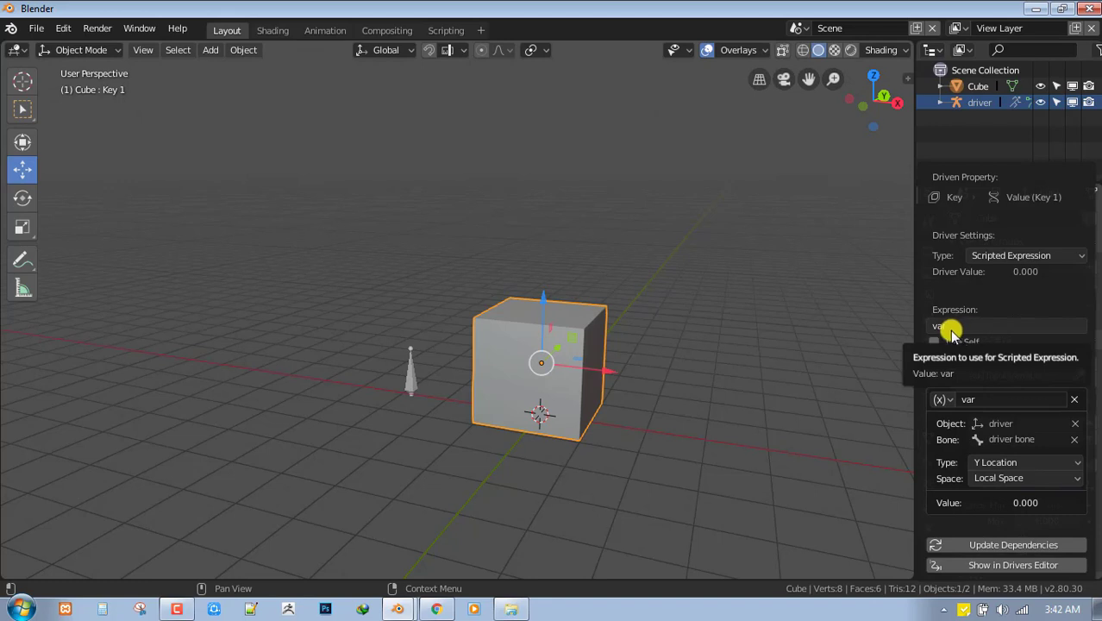
# Step: Rename the driver variable to ty and change the expression to -ty
pyautogui.click(992, 399)
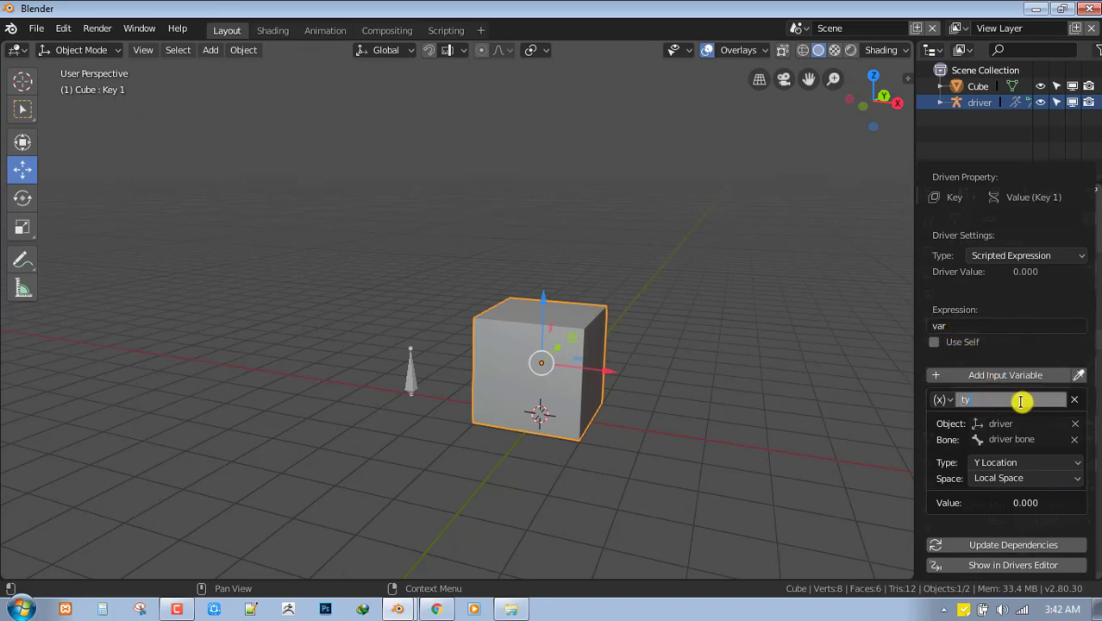
pyautogui.click(992, 326)
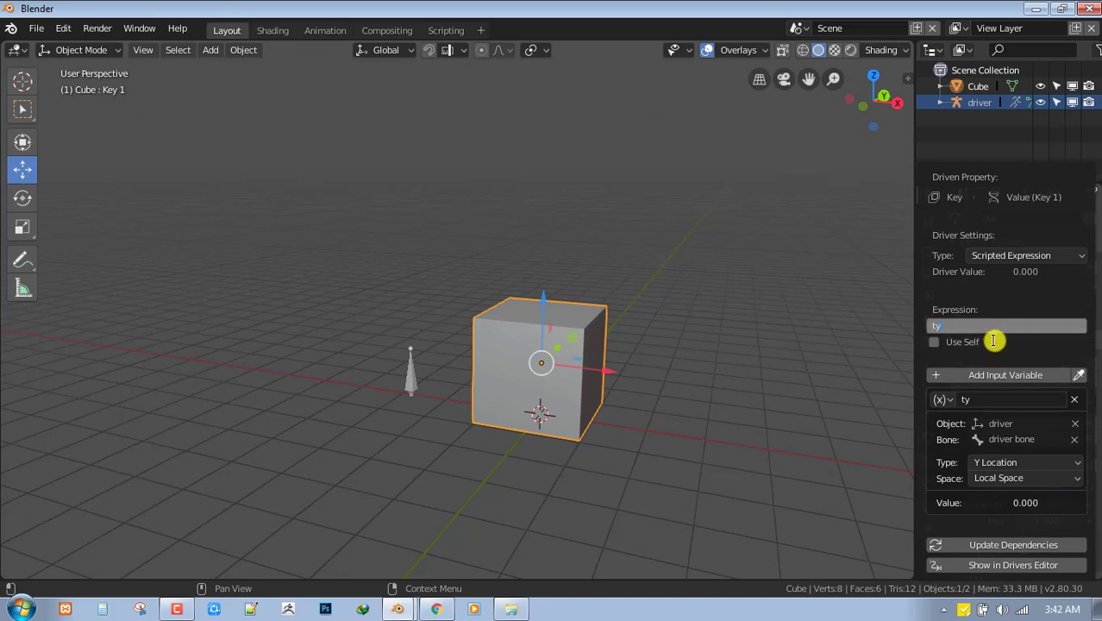
pyautogui.write('ty')
pyautogui.press('Return')
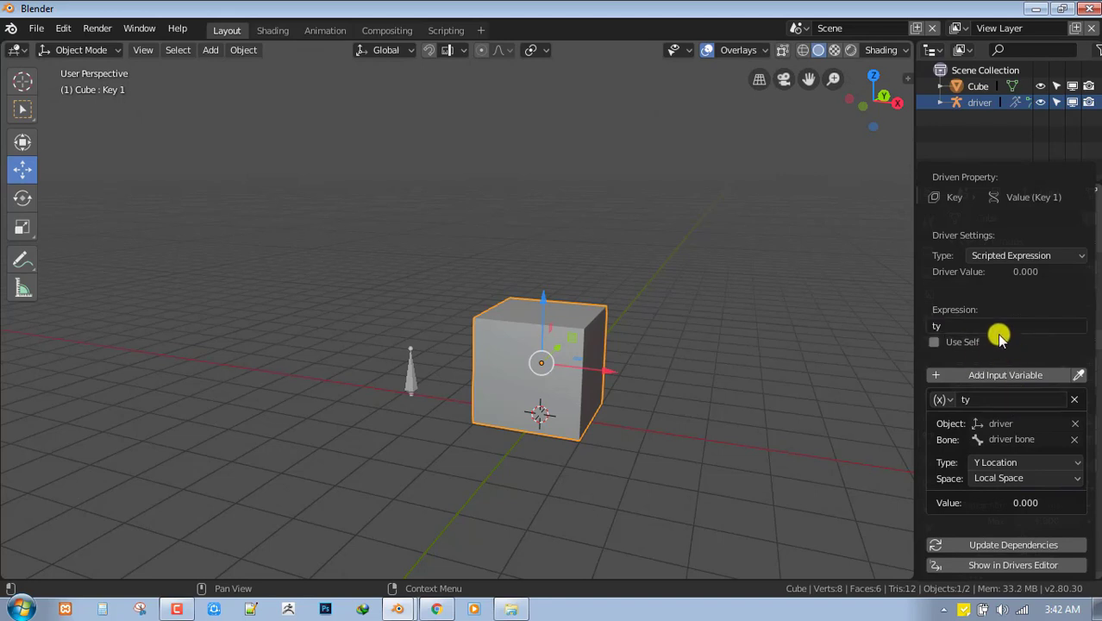
pyautogui.click(997, 325)
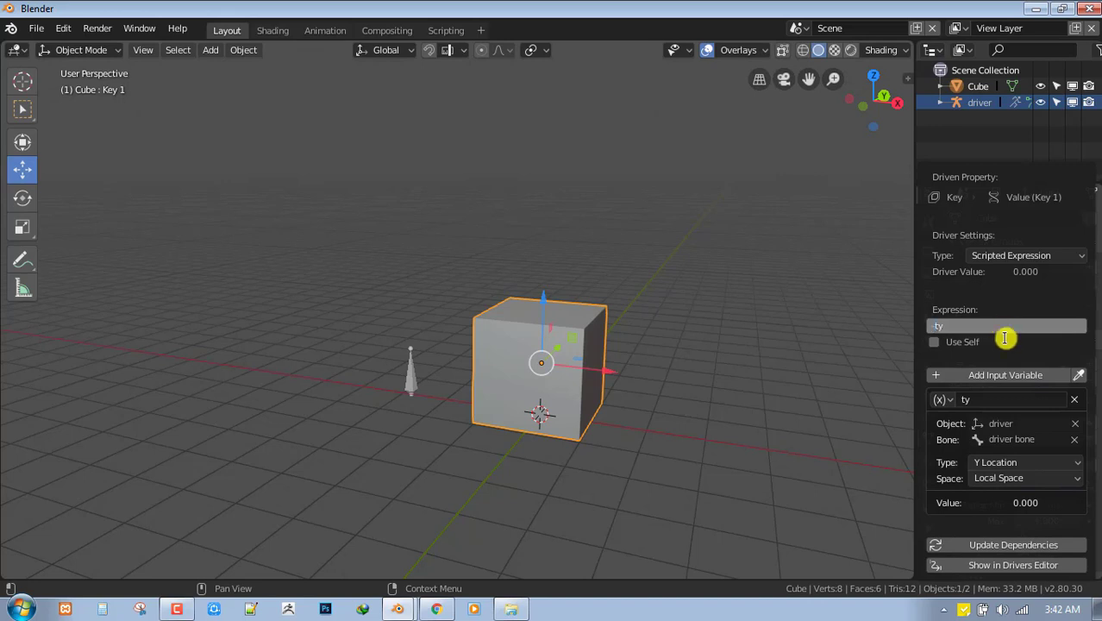
pyautogui.press('Return')
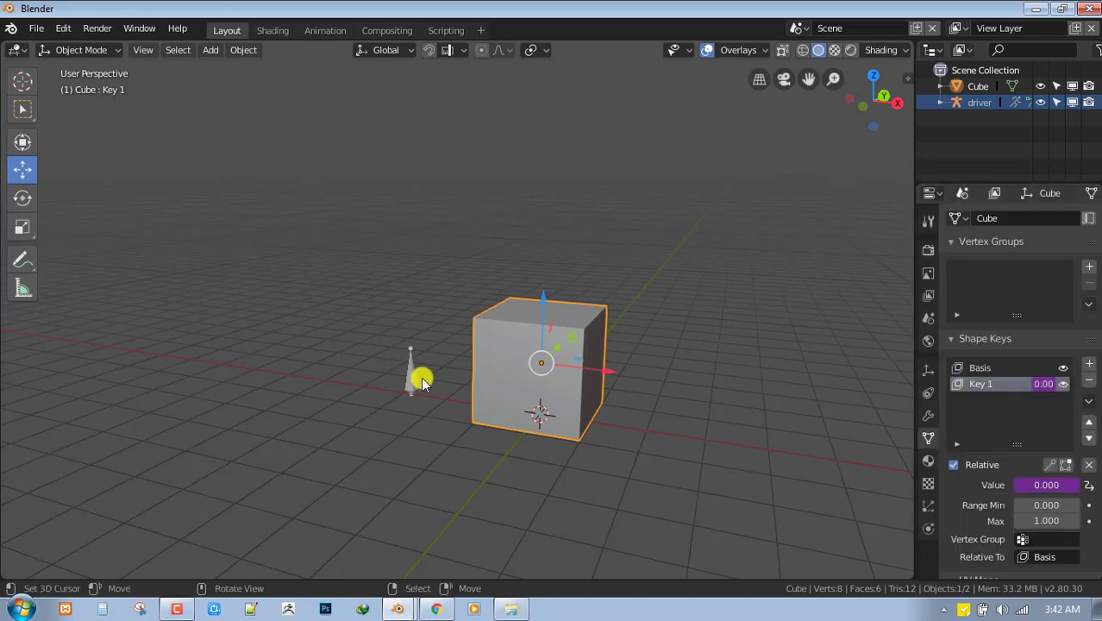
# Step: Try lowering the driver bone along Z in Pose Mode, then undo the move
pyautogui.click(420, 382)
pyautogui.hotkey('ctrl', 'Tab')
pyautogui.press('g')
pyautogui.press('z')
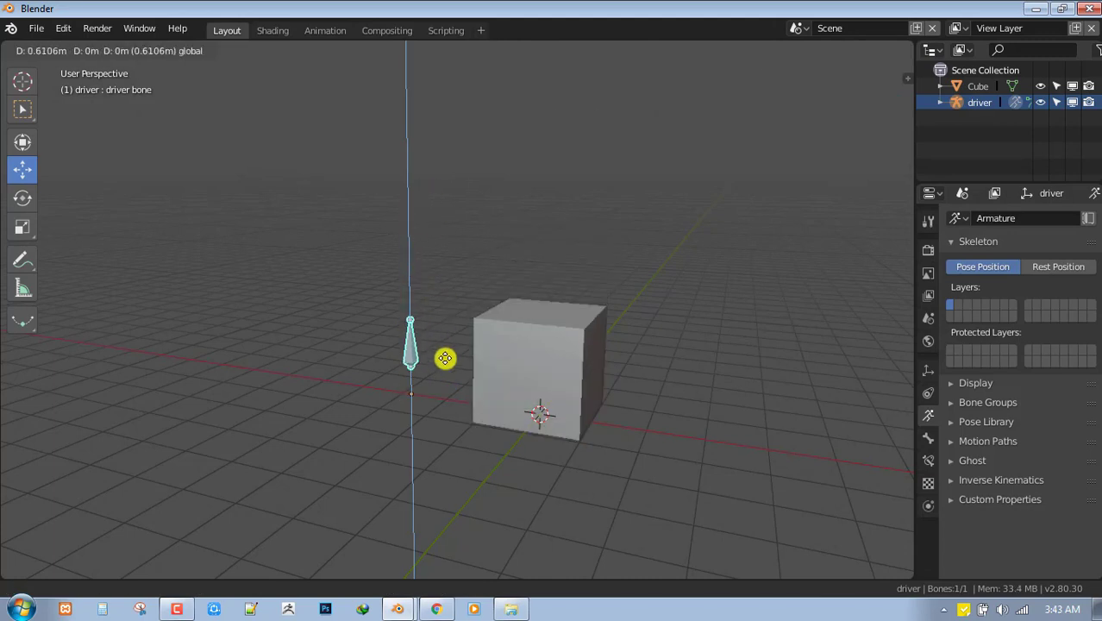
pyautogui.click(462, 511)
pyautogui.hotkey('ctrl', 'z')
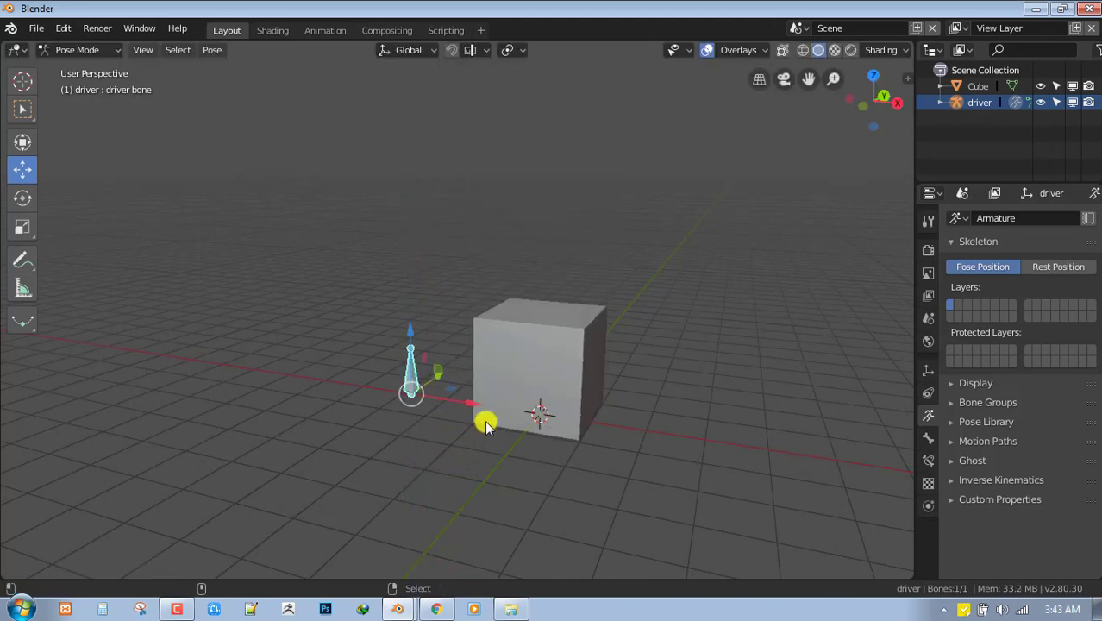
pyautogui.hotkey('ctrl', 'Tab')
# Step: Open Key 1's driver in the Drivers Editor and mute its Noise modifier
pyautogui.click(564, 345)
pyautogui.rightClick(1038, 386)
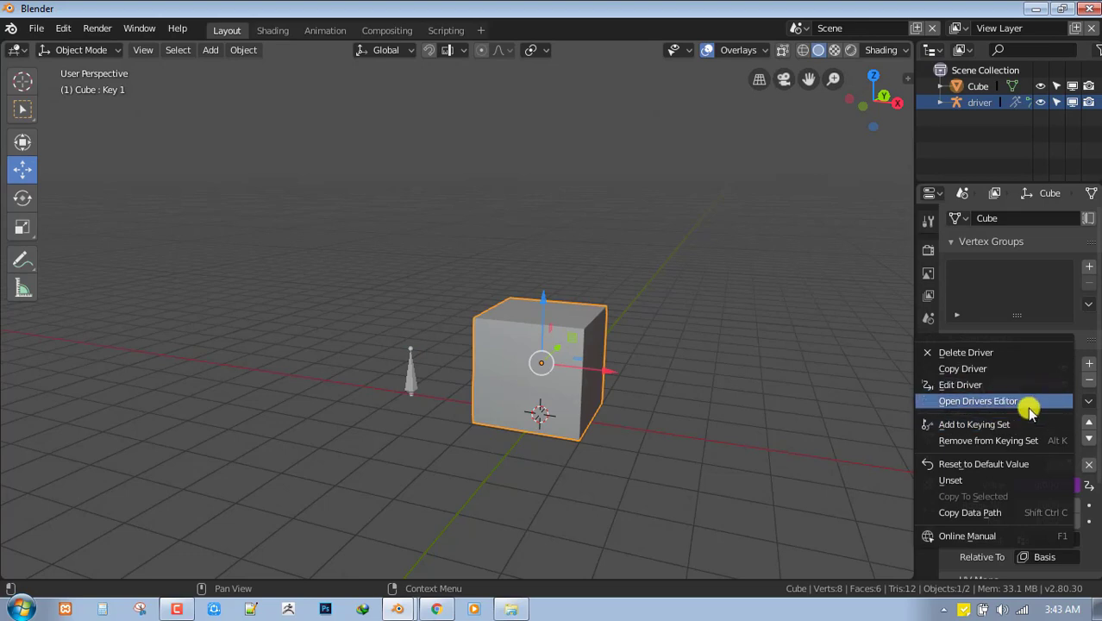
pyautogui.click(1028, 402)
pyautogui.moveTo(397, 609)
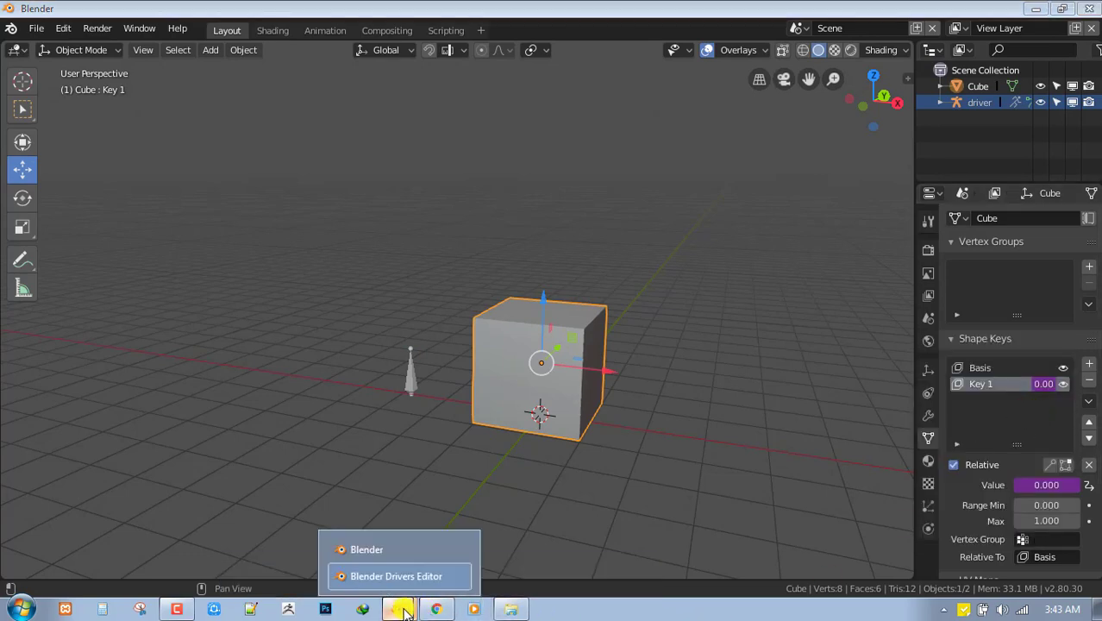
pyautogui.click(418, 572)
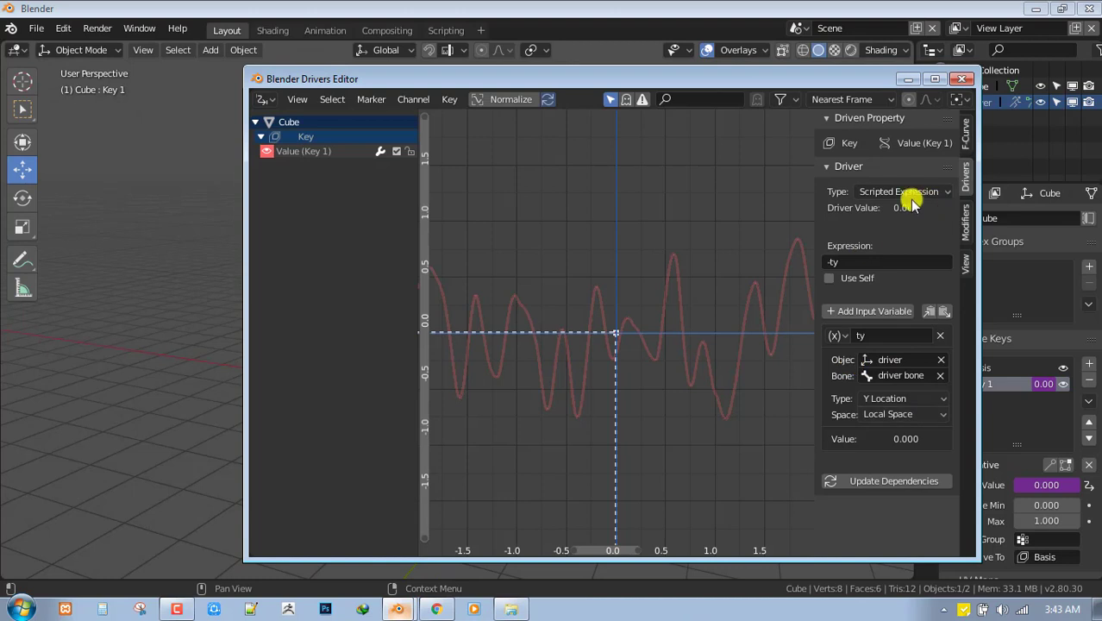
pyautogui.click(965, 212)
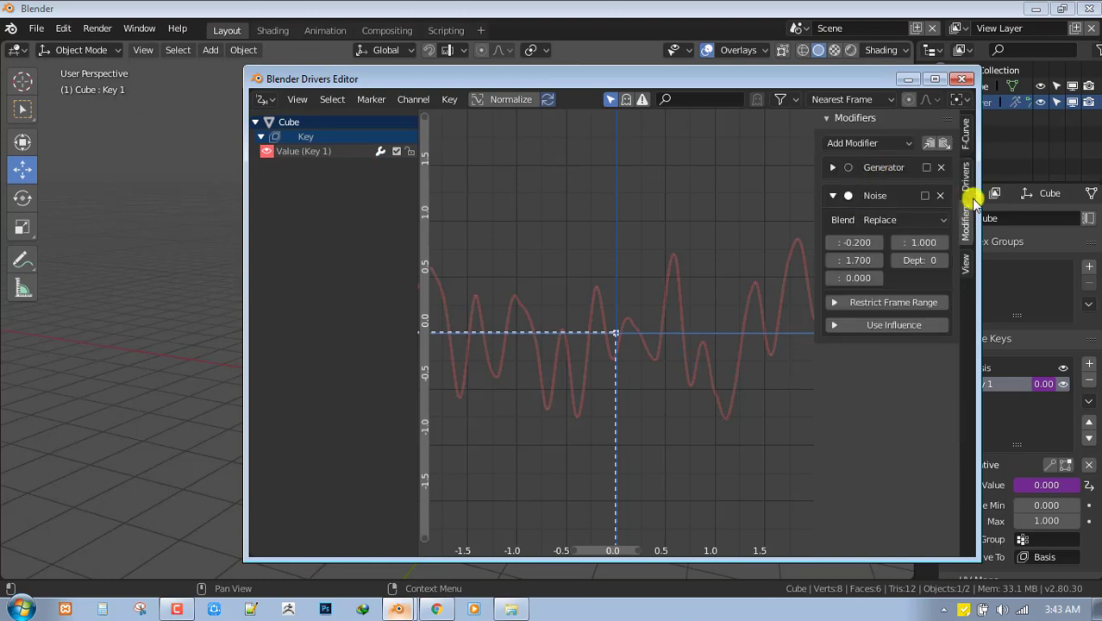
pyautogui.click(926, 195)
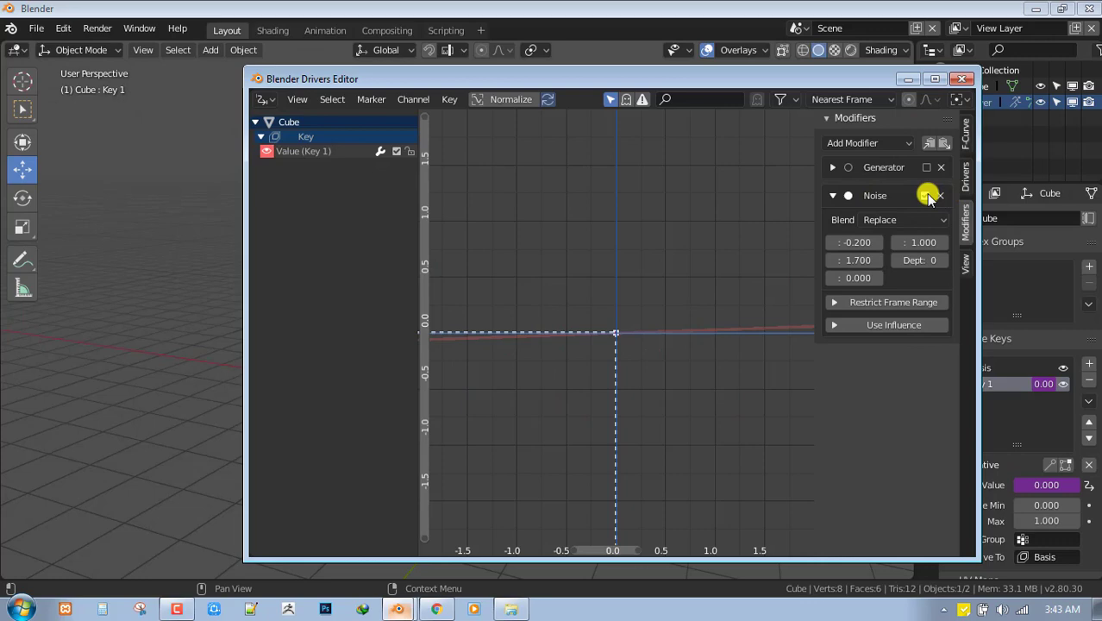
# Step: Back in the viewport, start moving the driver bone along Z in Pose Mode
pyautogui.click(192, 368)
pyautogui.click(409, 366)
pyautogui.hotkey('ctrl', 'Tab')
pyautogui.press('g')
pyautogui.press('z')
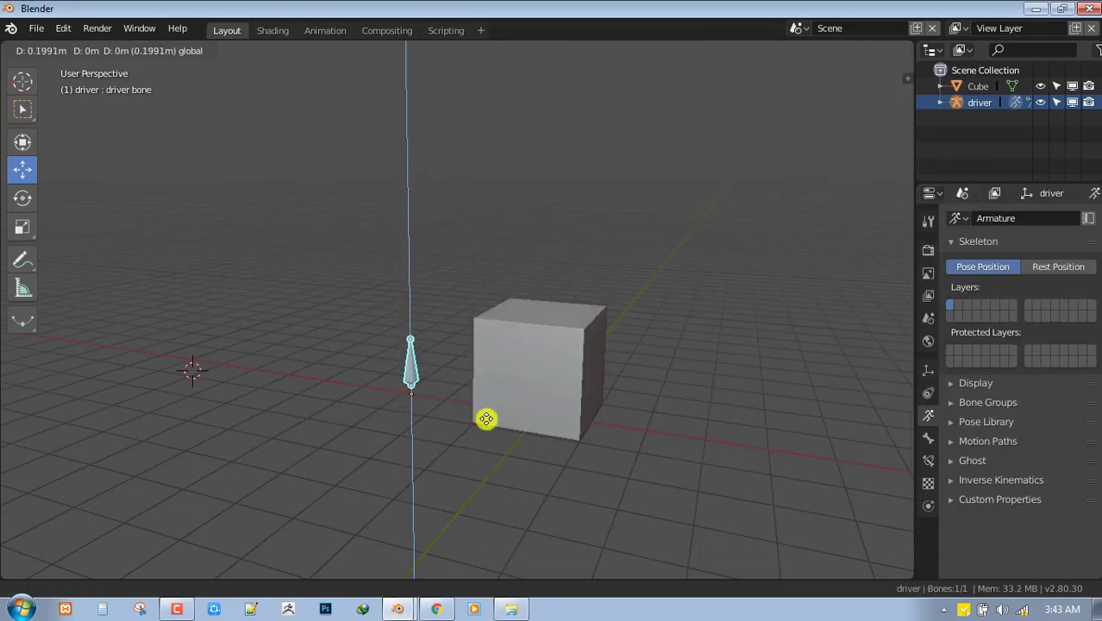
# Step: Drop the driver bone well below the cube and reselect the cube
pyautogui.click(488, 450)
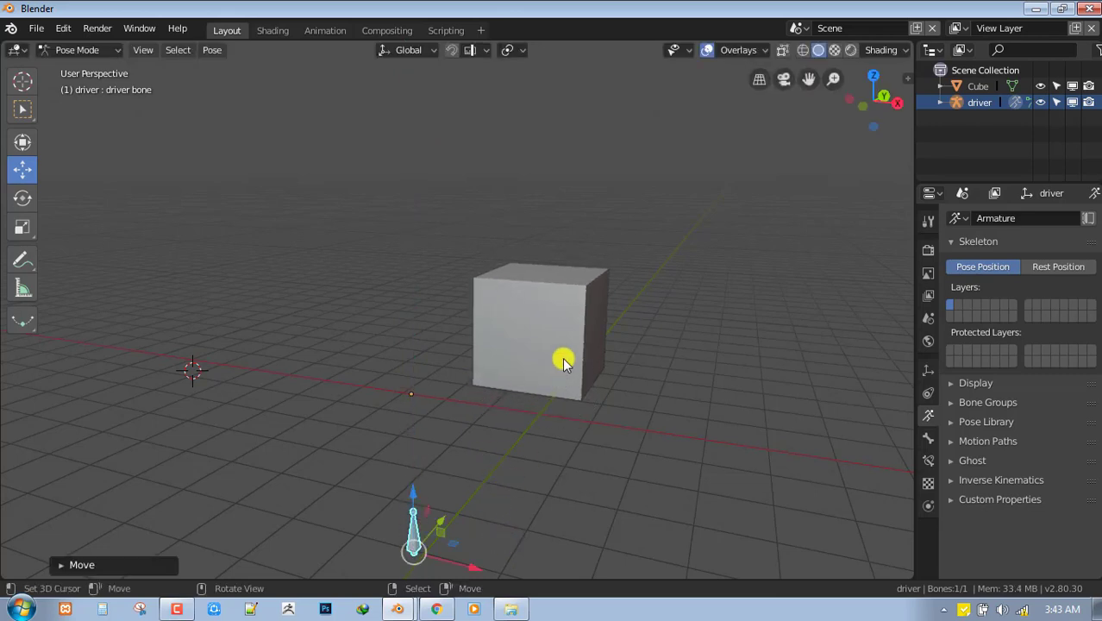
pyautogui.hotkey('ctrl', 'Tab')
pyautogui.click(562, 362)
# Step: Open Key 1's Edit Driver settings and confirm the expression remains -ty
pyautogui.rightClick(1047, 385)
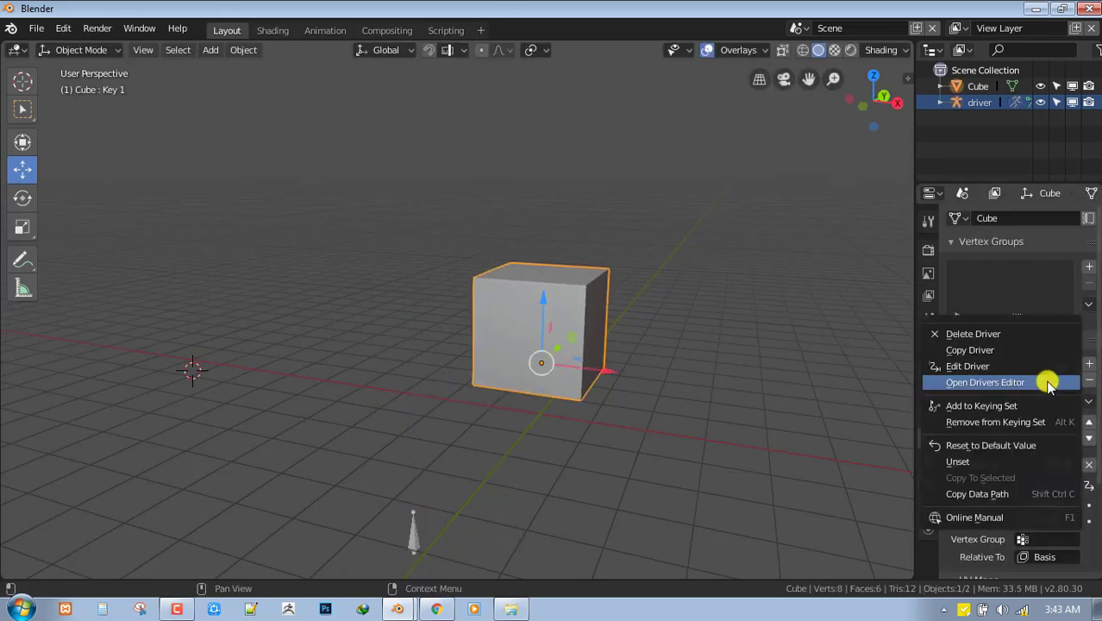
pyautogui.click(1026, 366)
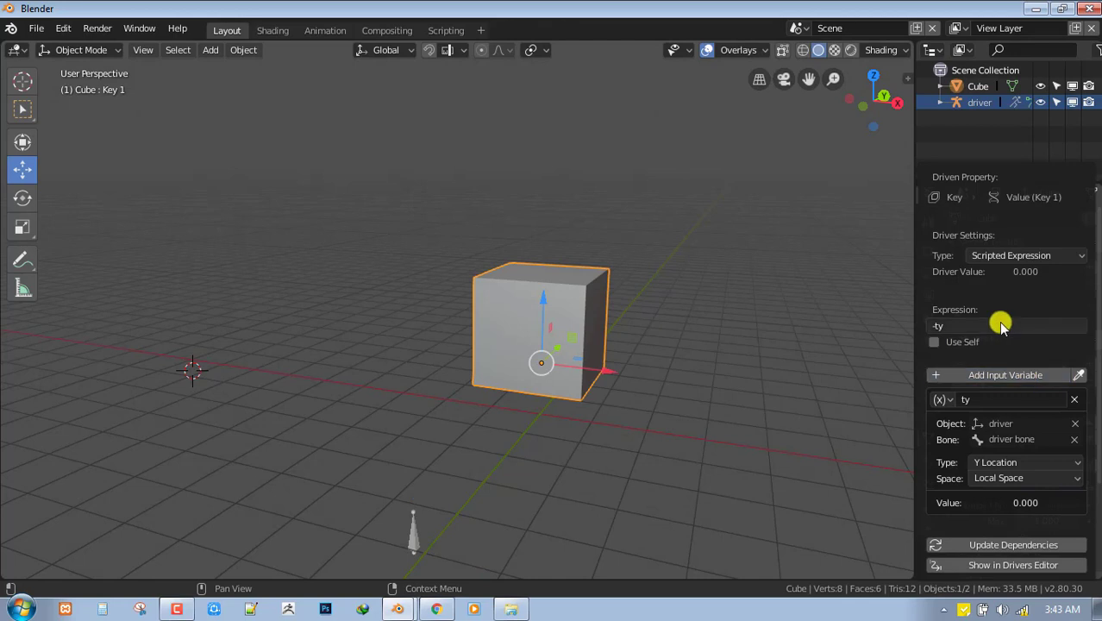
pyautogui.click(994, 325)
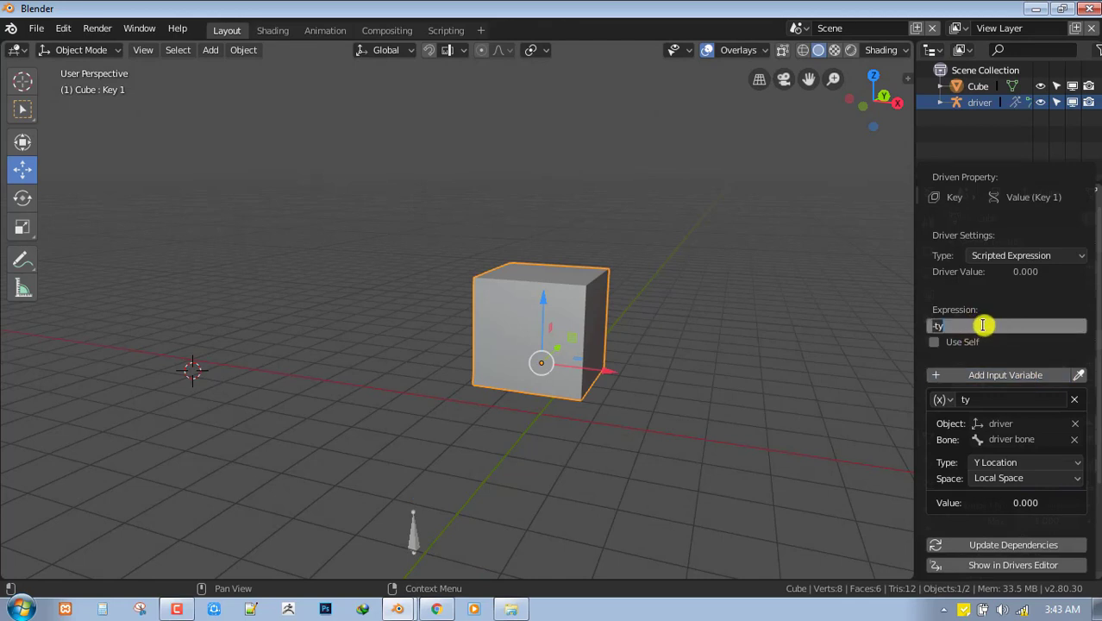
pyautogui.press('Return')
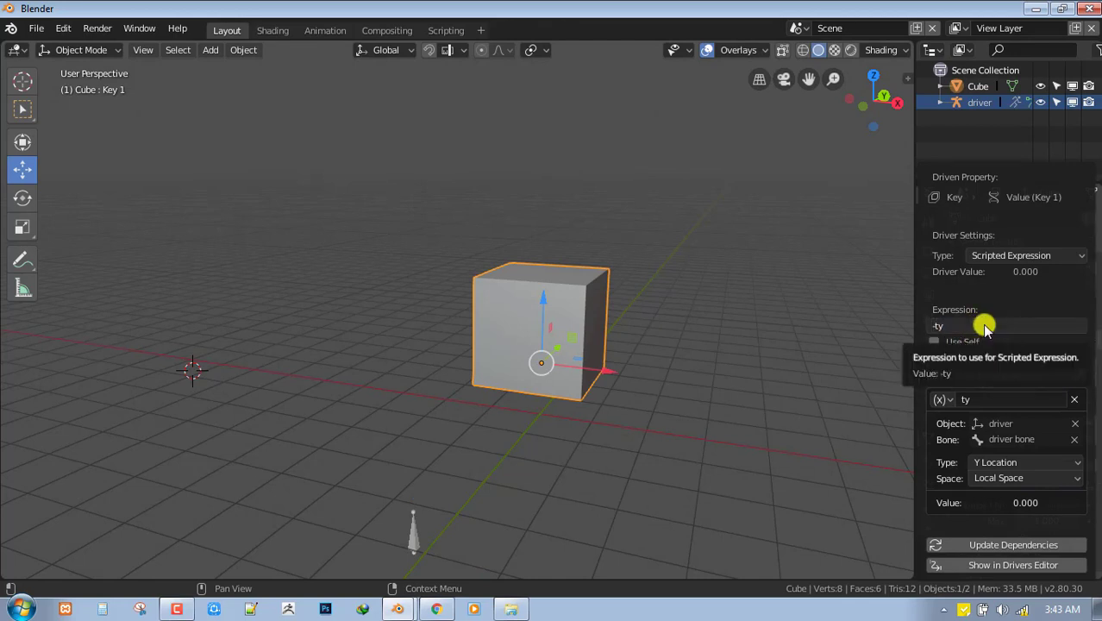